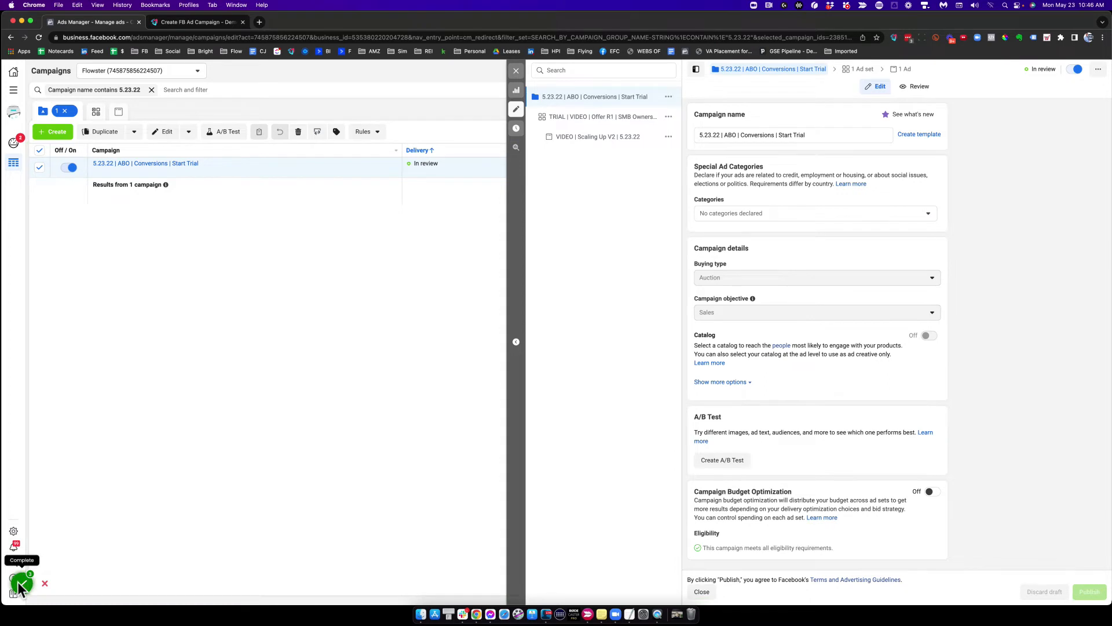
Step: Copy the captured campaign workflow and return to the Create FB Ad Campaign tab
{"action": "left_click", "coordinate": [383, 76]}
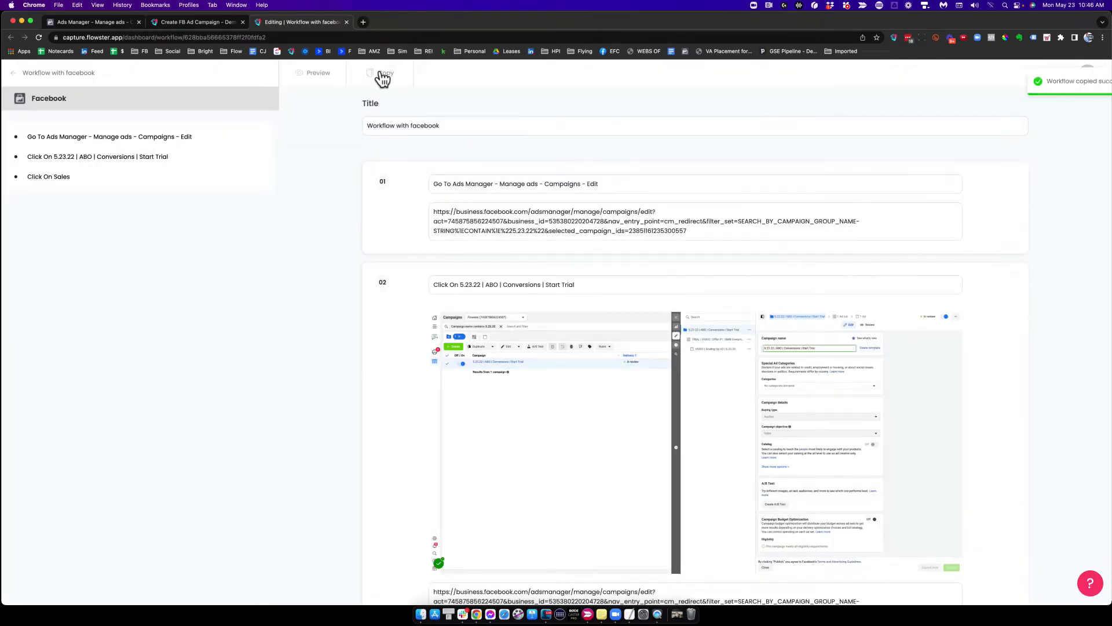
{"action": "left_click", "coordinate": [197, 23]}
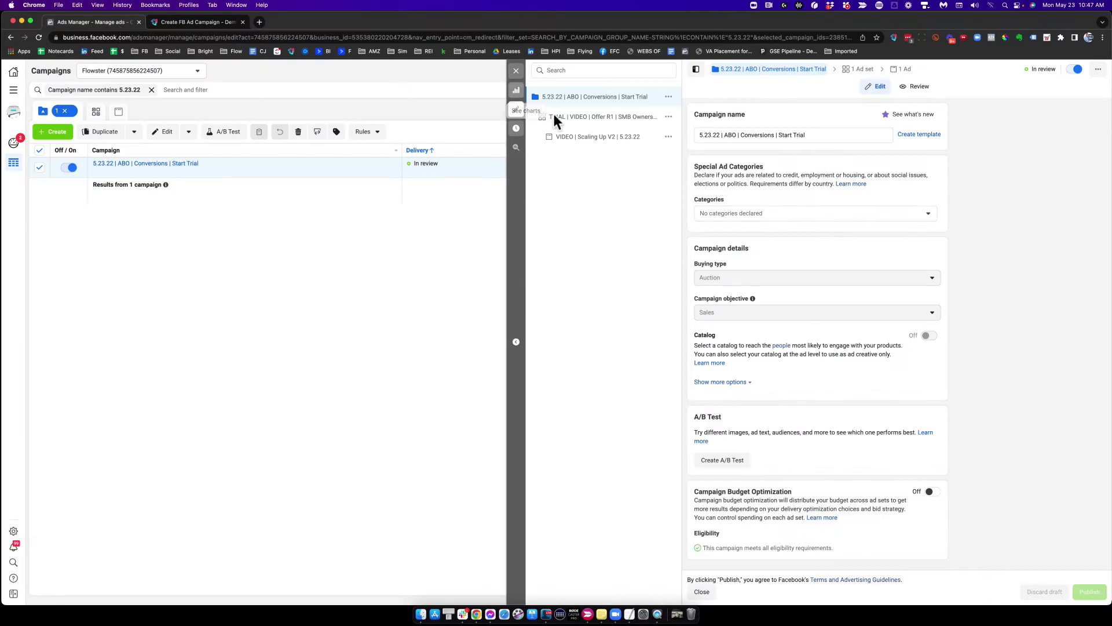
Step: Open the TRIAL | VIDEO | Offer R1 | SMB Owners | 5.23.22 ad set and start recording a new workflow with the capture extension
{"action": "left_click", "coordinate": [578, 118]}
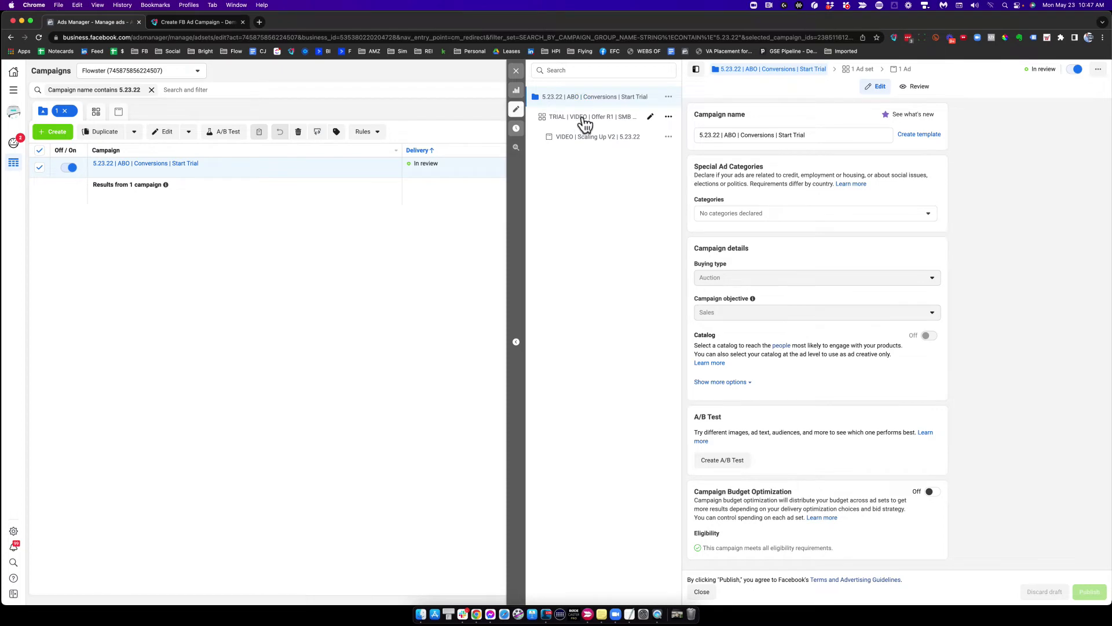
{"action": "left_click", "coordinate": [893, 38]}
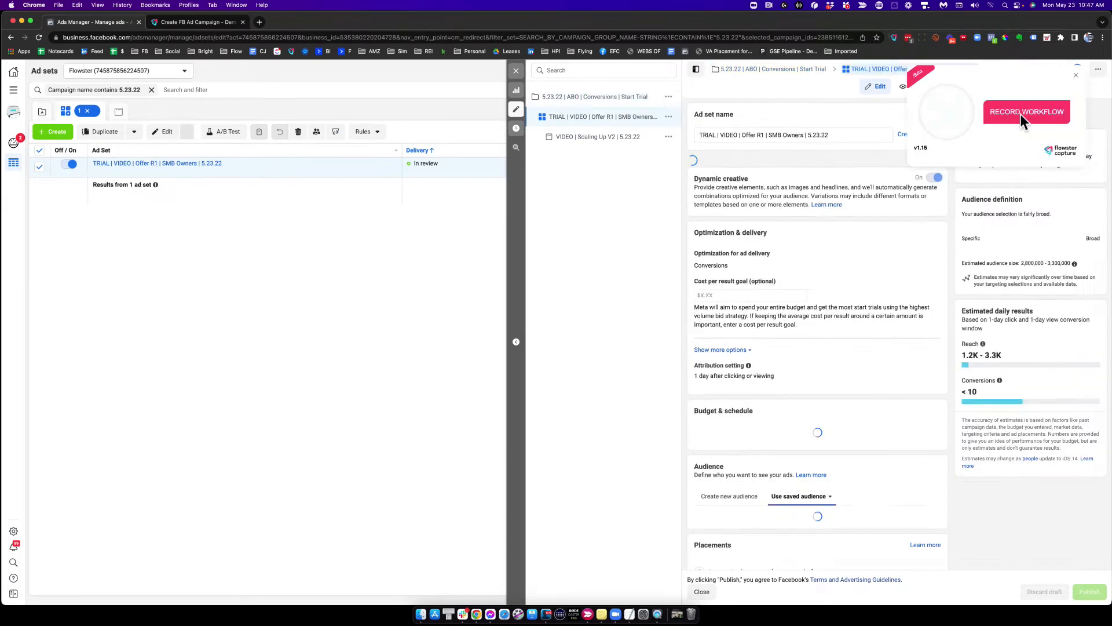
{"action": "left_click", "coordinate": [1021, 113]}
Step: Record the ad set walkthrough: its name, Start trial conversion event, dynamic creative, attribution, daily budget and saved audience
{"action": "left_click", "coordinate": [788, 134]}
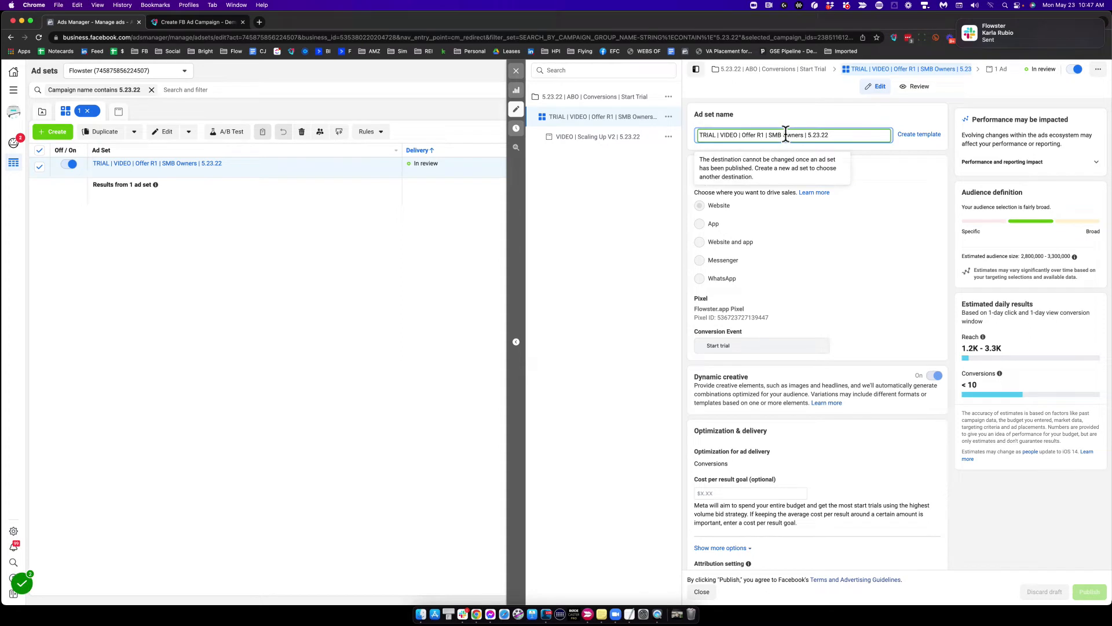
{"action": "left_click", "coordinate": [732, 346]}
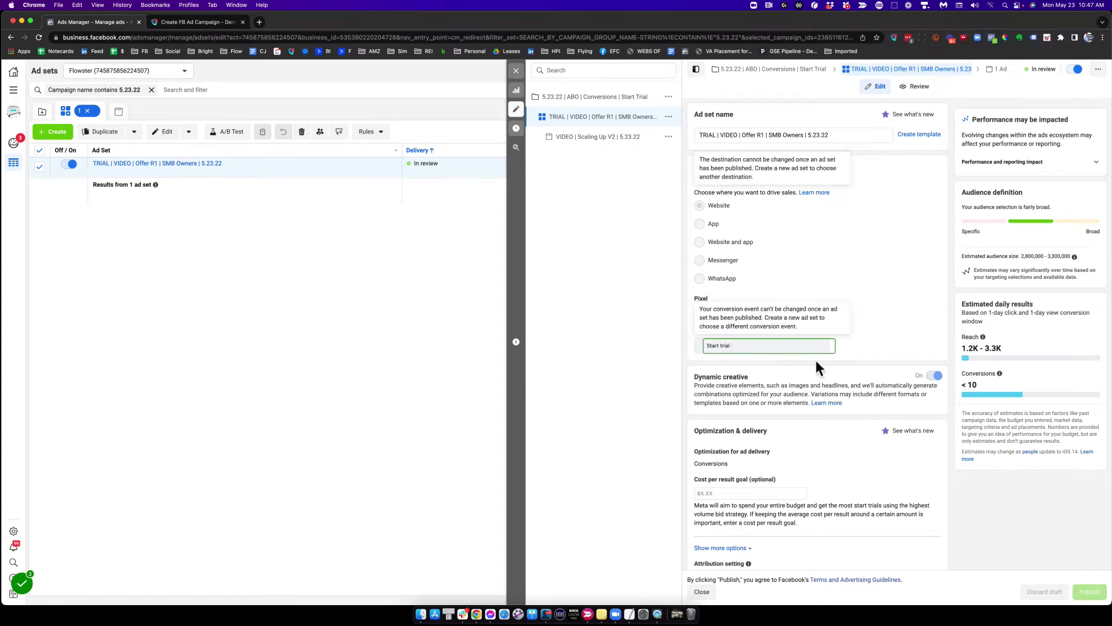
{"action": "left_click", "coordinate": [919, 374]}
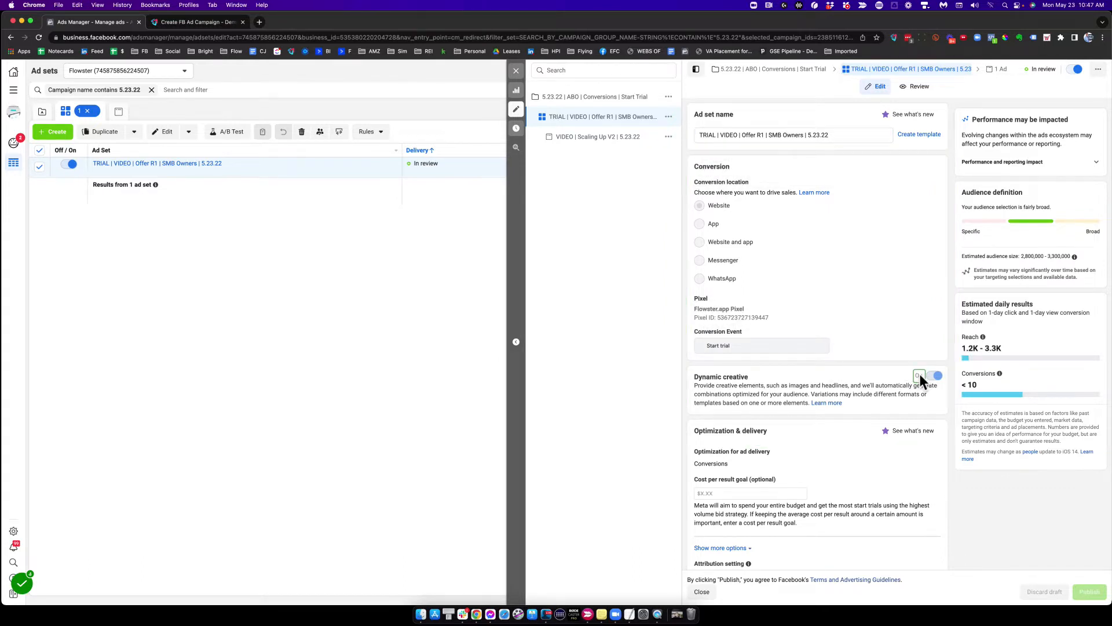
{"action": "scroll", "coordinate": [920, 374], "scroll_direction": "down", "scroll_amount": 1}
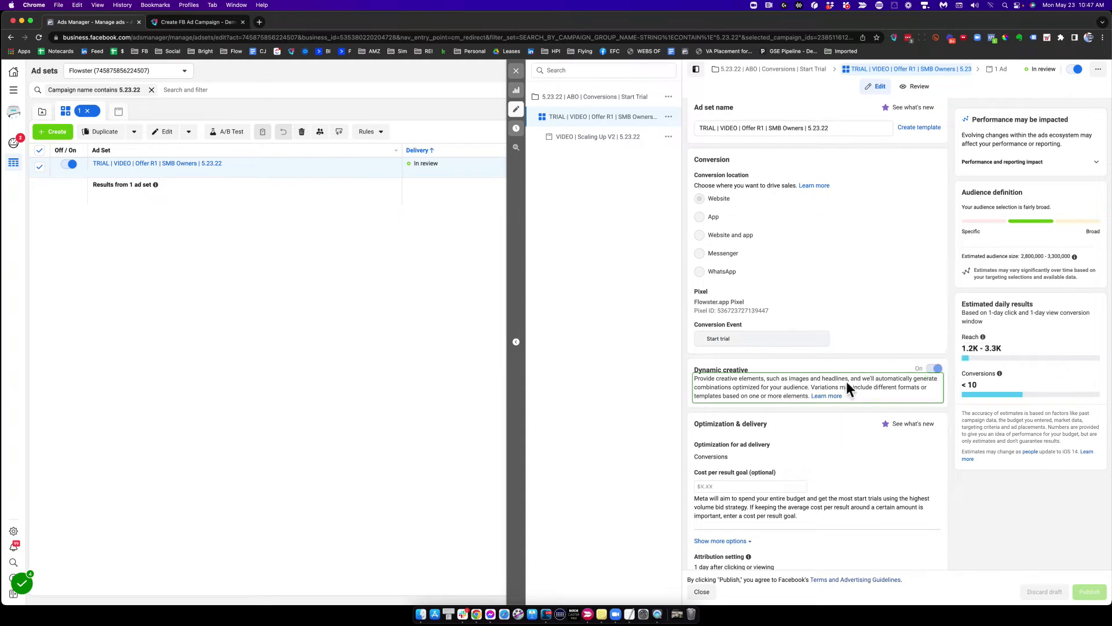
{"action": "scroll", "coordinate": [847, 381], "scroll_direction": "down", "scroll_amount": 5}
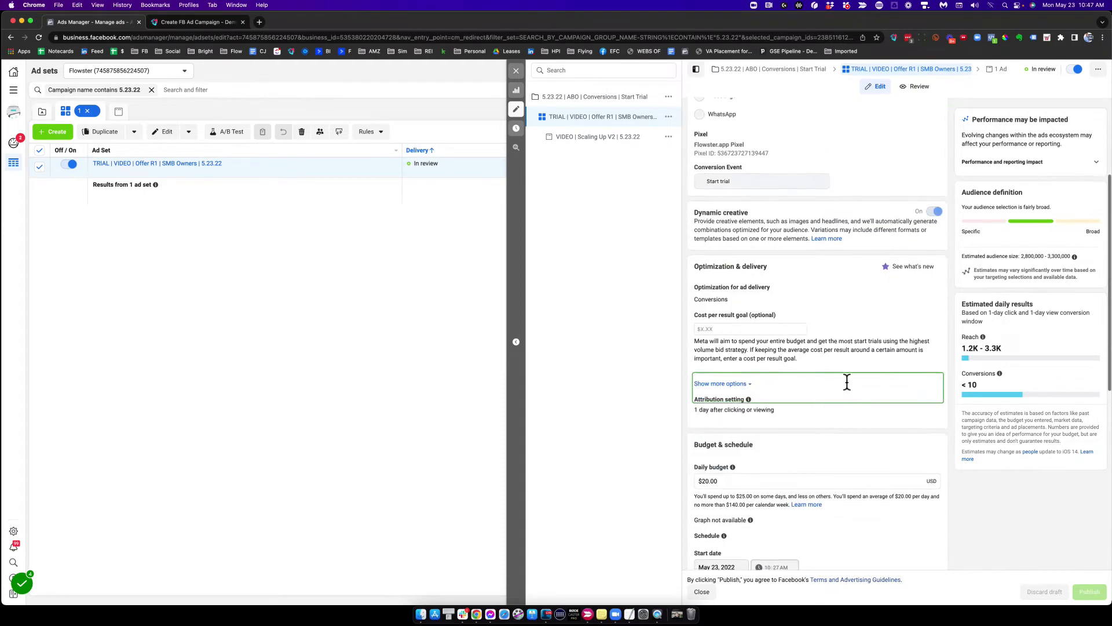
{"action": "scroll", "coordinate": [847, 382], "scroll_direction": "down", "scroll_amount": 1}
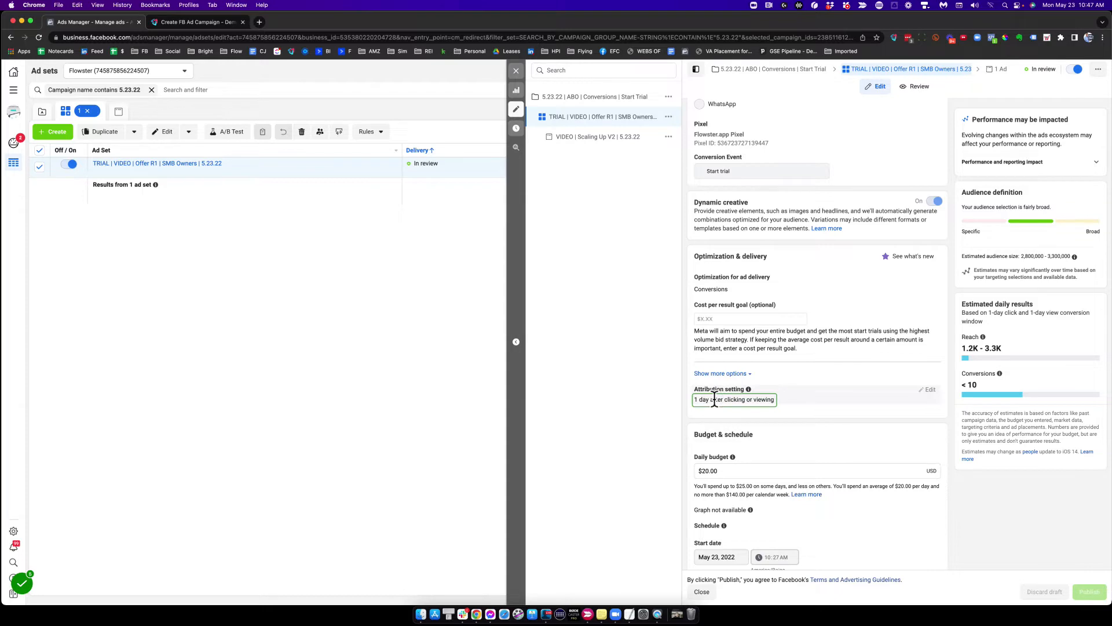
{"action": "scroll", "coordinate": [714, 400], "scroll_direction": "down", "scroll_amount": 2}
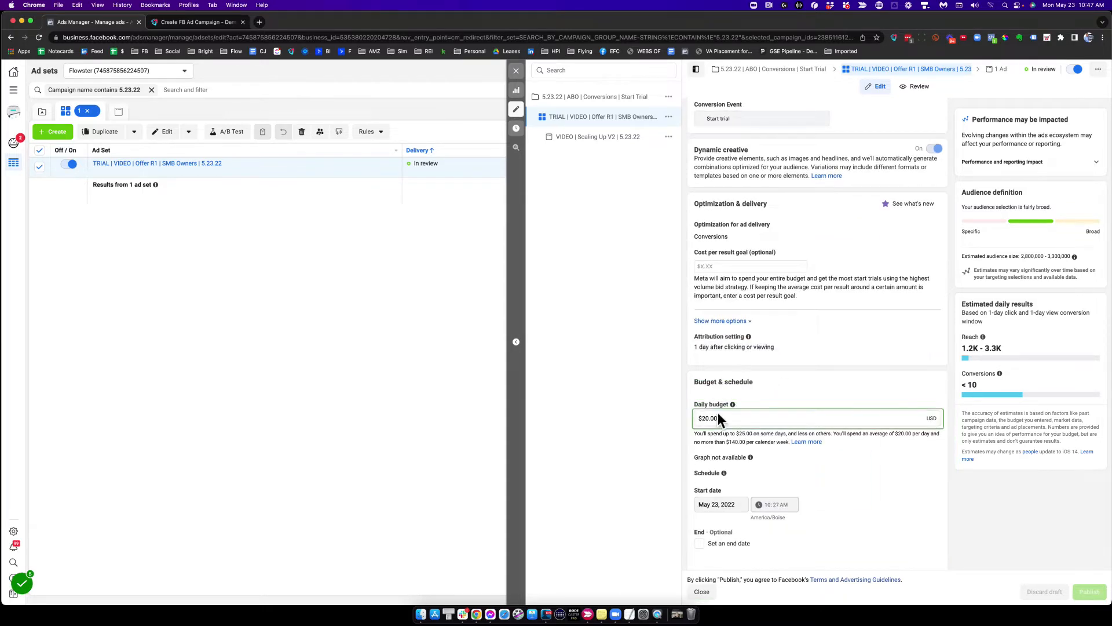
{"action": "scroll", "coordinate": [718, 412], "scroll_direction": "down", "scroll_amount": 8}
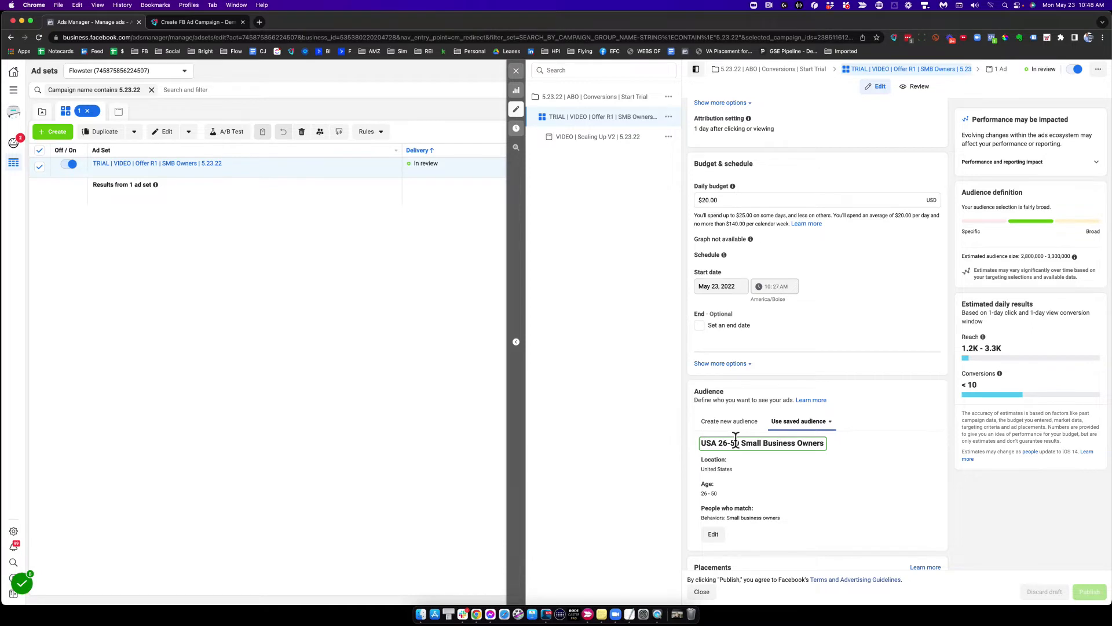
{"action": "scroll", "coordinate": [735, 440], "scroll_direction": "down", "scroll_amount": 4}
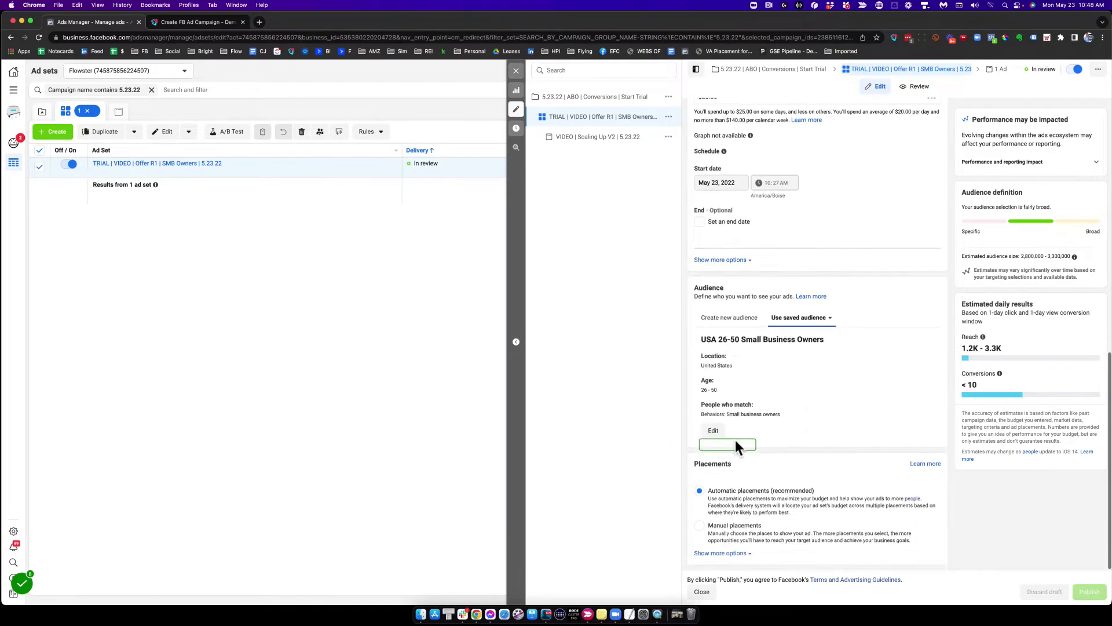
Step: Complete the recording and copy the ad set workflow
{"action": "left_click", "coordinate": [21, 583]}
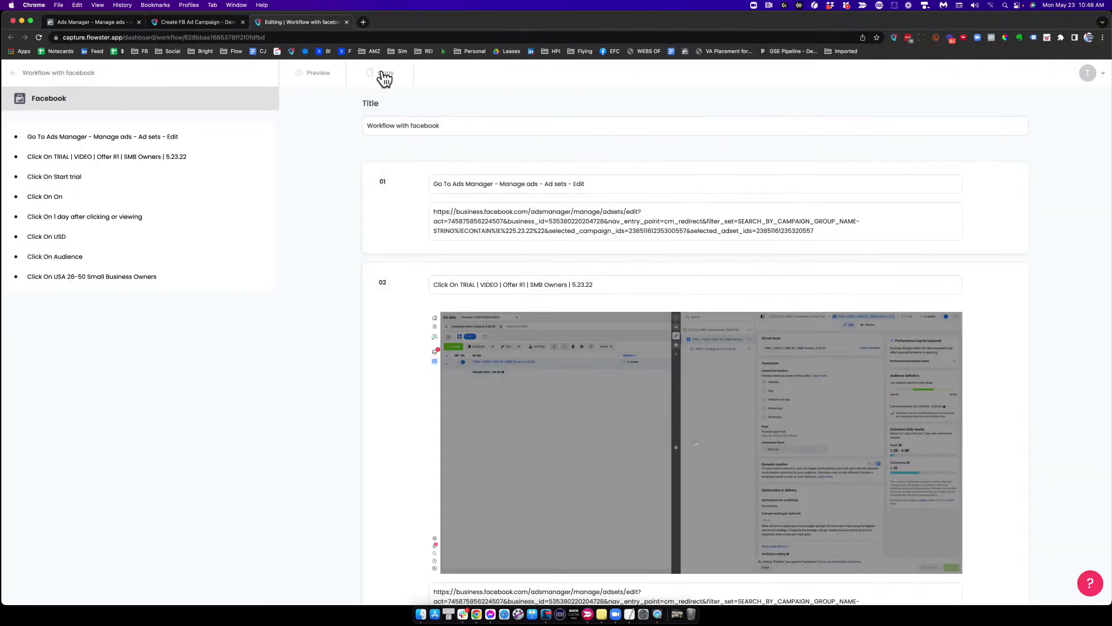
{"action": "left_click", "coordinate": [382, 73]}
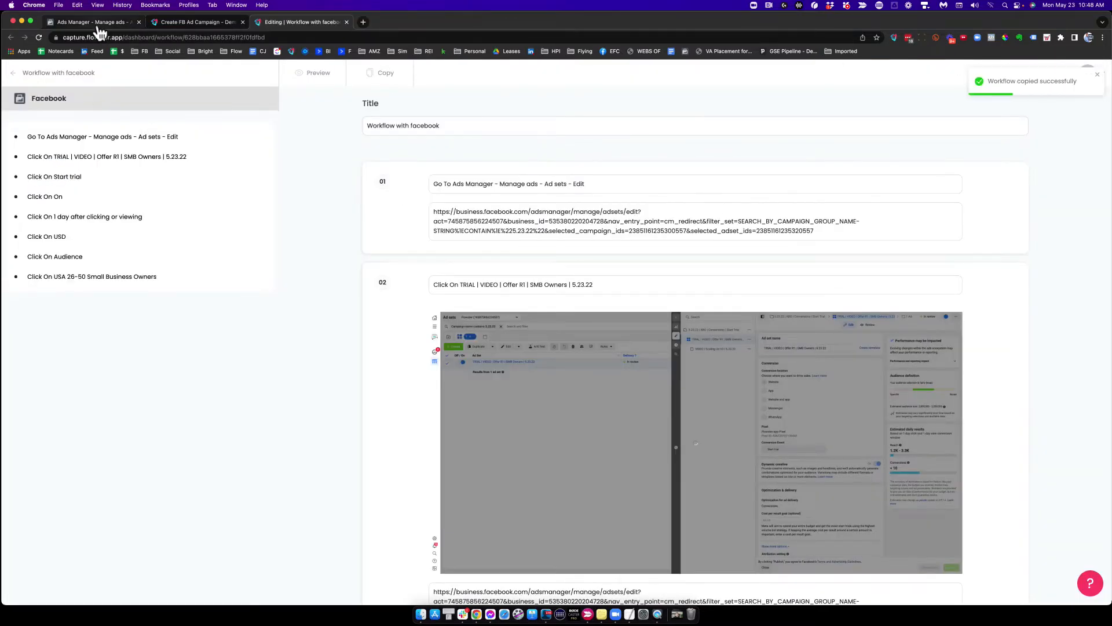
Step: In the Create FB Ad Campaign - Demo template, add an Ad Set heading holding the copied ad set tasks
{"action": "left_click", "coordinate": [178, 22]}
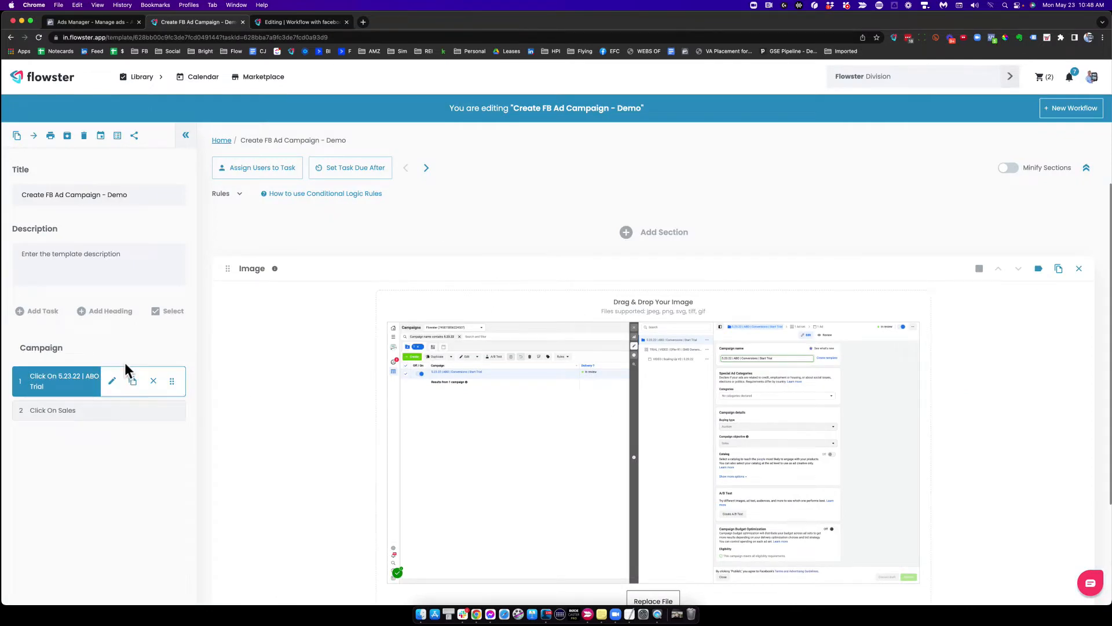
{"action": "left_click", "coordinate": [104, 311]}
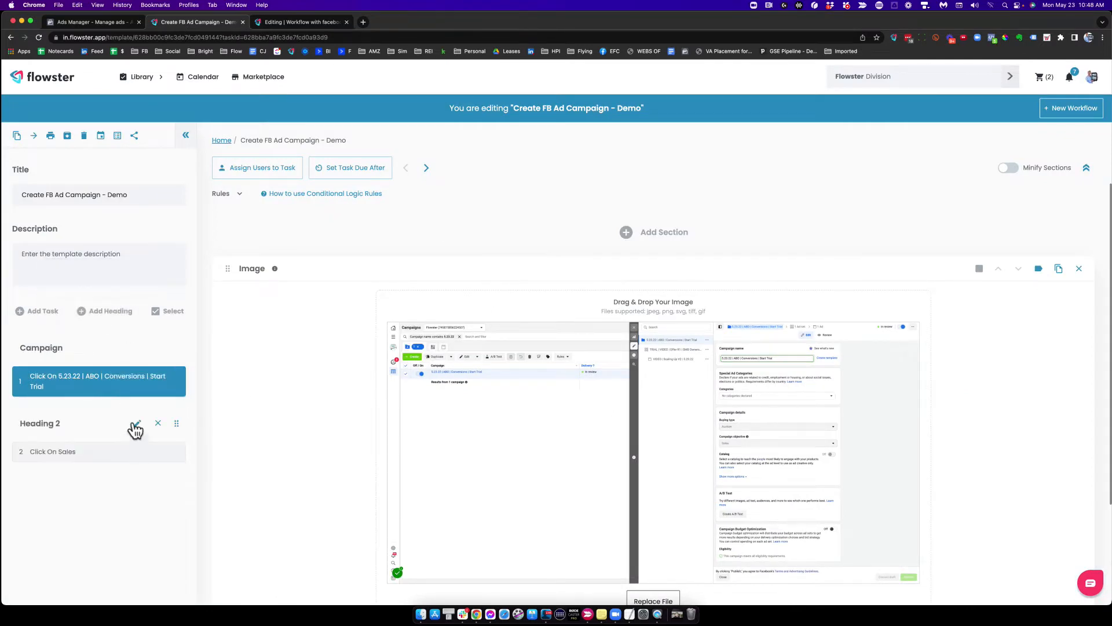
{"action": "left_click", "coordinate": [136, 427]}
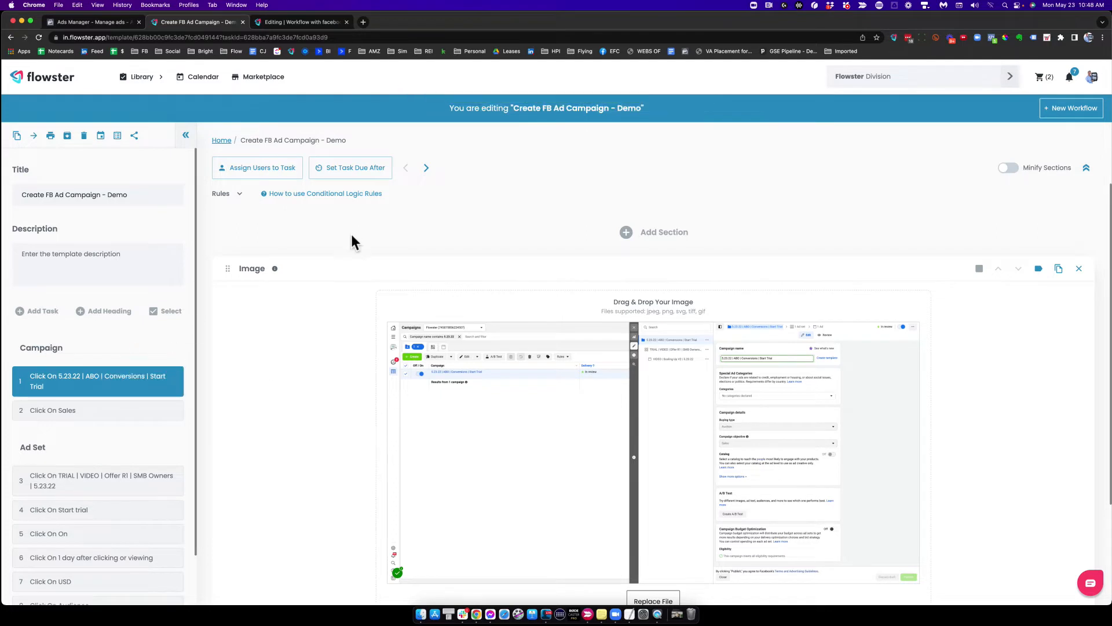
Step: Add a new heading named Ad below the ad set tasks
{"action": "scroll", "coordinate": [91, 519], "scroll_direction": "down", "scroll_amount": 2}
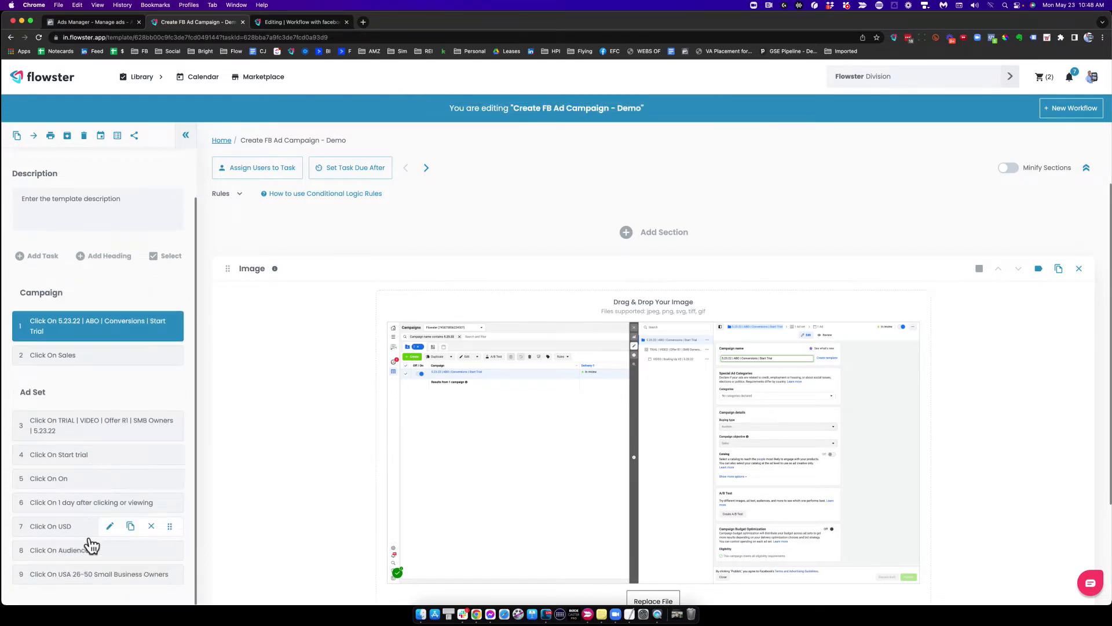
{"action": "left_click", "coordinate": [78, 575]}
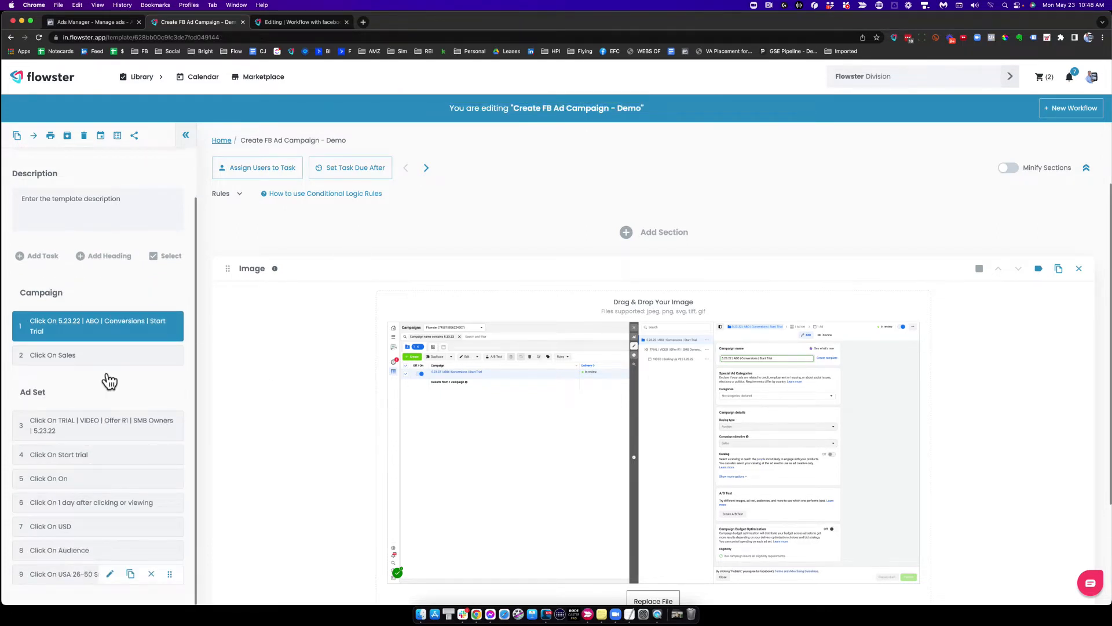
{"action": "left_click", "coordinate": [80, 257]}
{"action": "type", "text": "AD"}
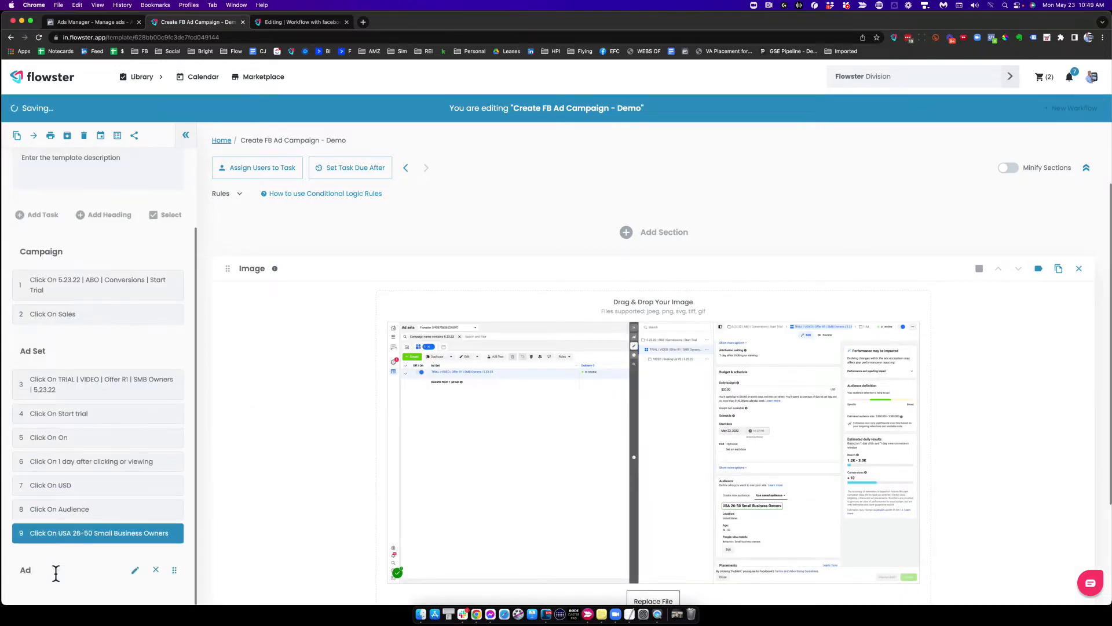
{"action": "key", "text": "Return"}
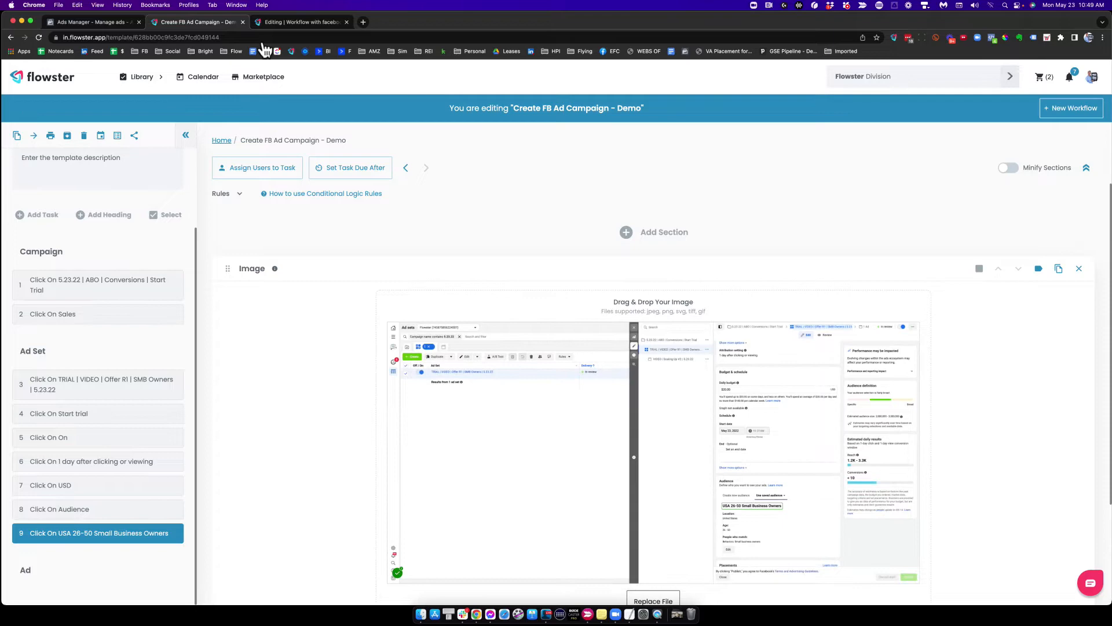
Step: Open the VIDEO | Scaling Up V2 | 5.23.22 ad in Ads Manager and start recording a new workflow
{"action": "left_click", "coordinate": [123, 24]}
{"action": "left_click", "coordinate": [571, 136]}
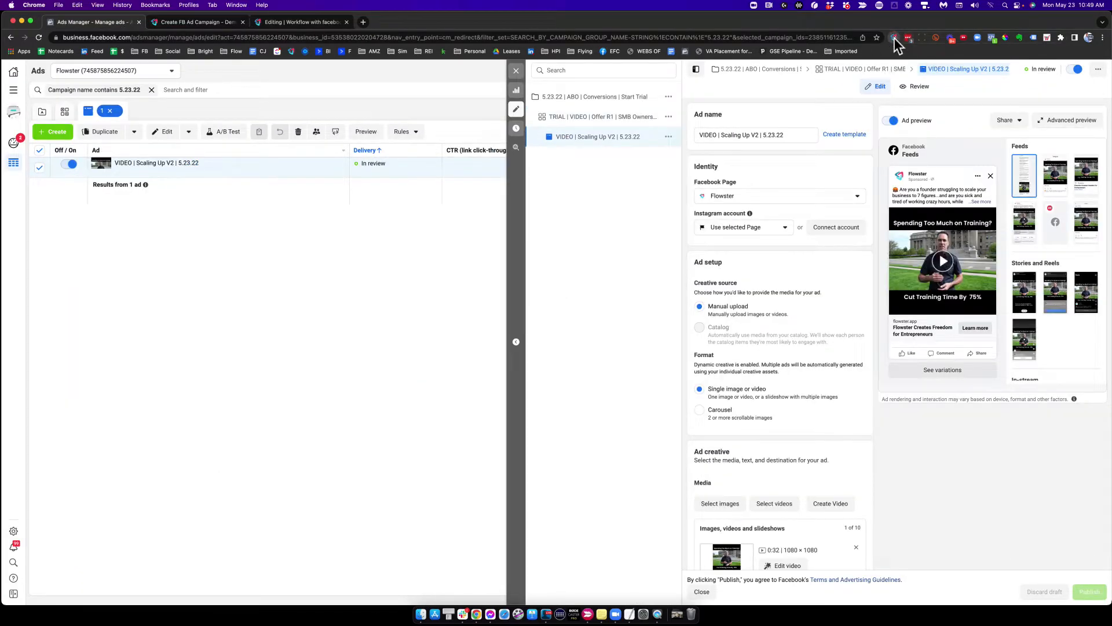
{"action": "left_click", "coordinate": [896, 37]}
{"action": "left_click", "coordinate": [1028, 113]}
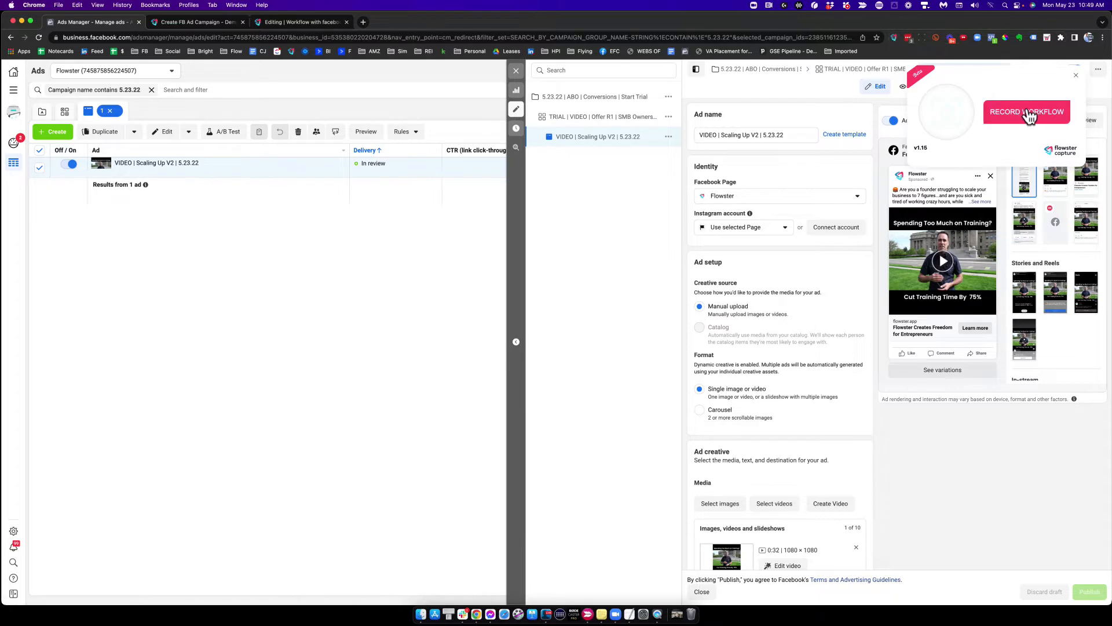
Step: Record steps on the ad's name, its media item and the primary text
{"action": "left_click", "coordinate": [757, 137]}
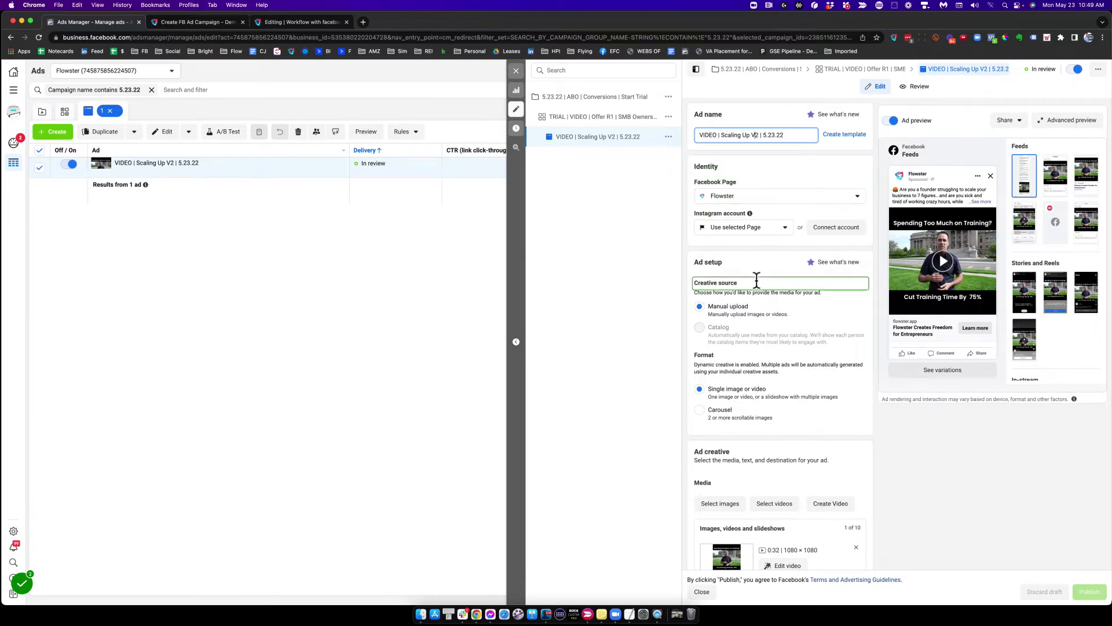
{"action": "scroll", "coordinate": [756, 278], "scroll_direction": "down", "scroll_amount": 5}
{"action": "scroll", "coordinate": [755, 282], "scroll_direction": "down", "scroll_amount": 1}
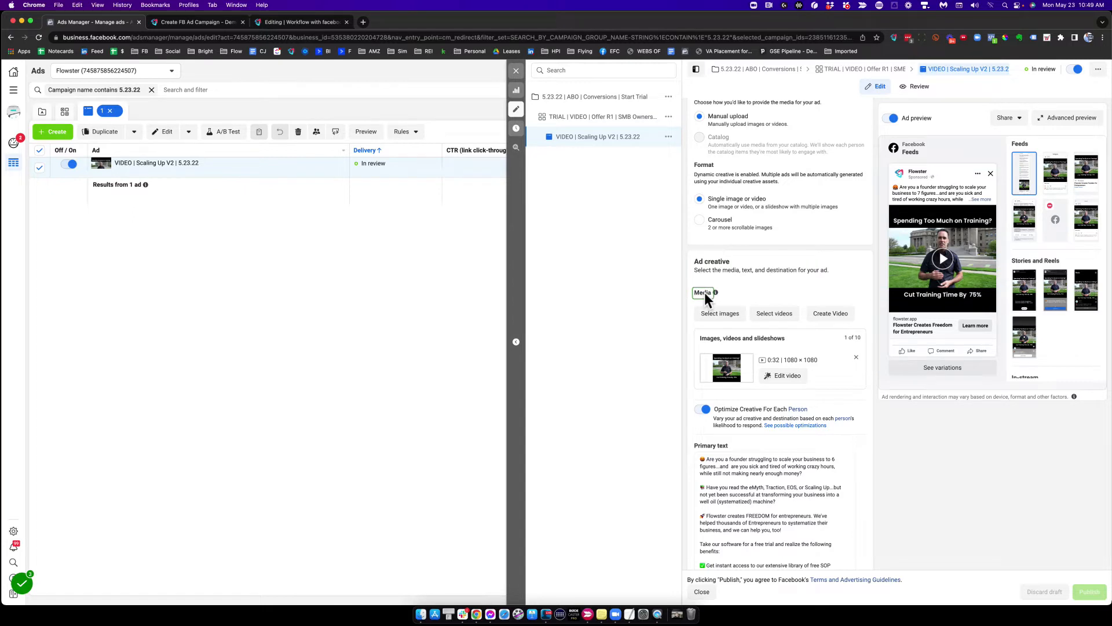
{"action": "scroll", "coordinate": [757, 357], "scroll_direction": "down", "scroll_amount": 1}
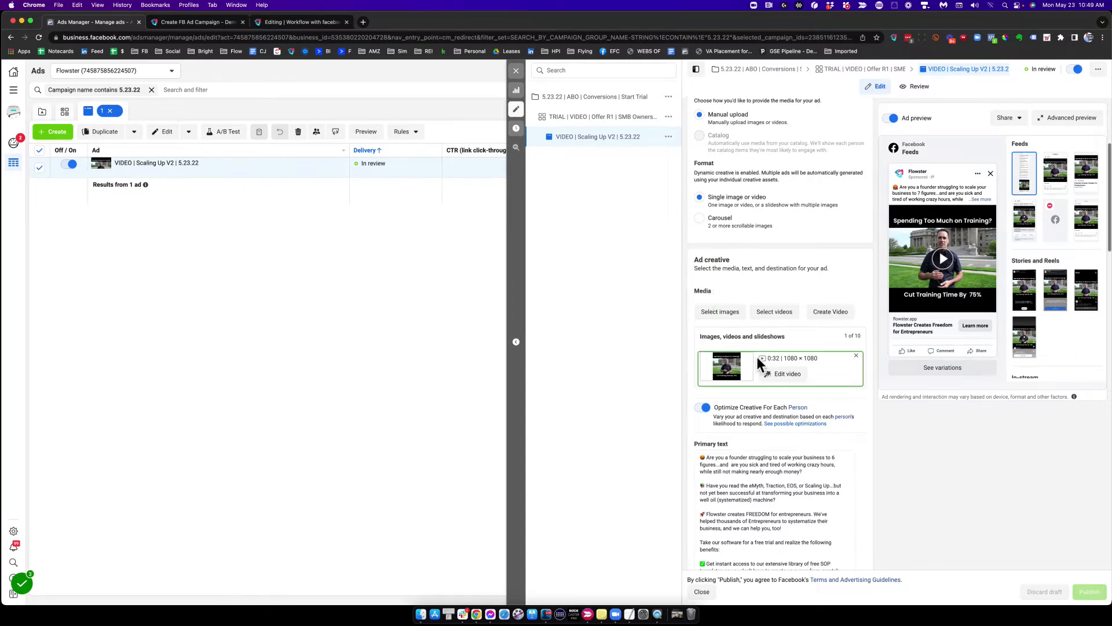
{"action": "scroll", "coordinate": [757, 357], "scroll_direction": "down", "scroll_amount": 5}
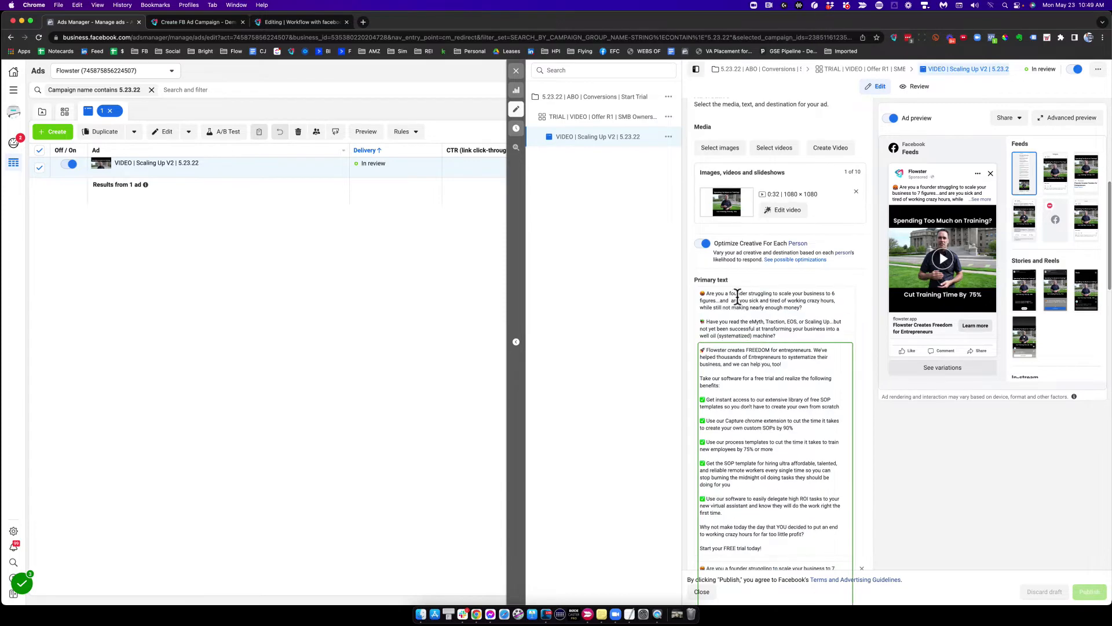
{"action": "left_click", "coordinate": [738, 295]}
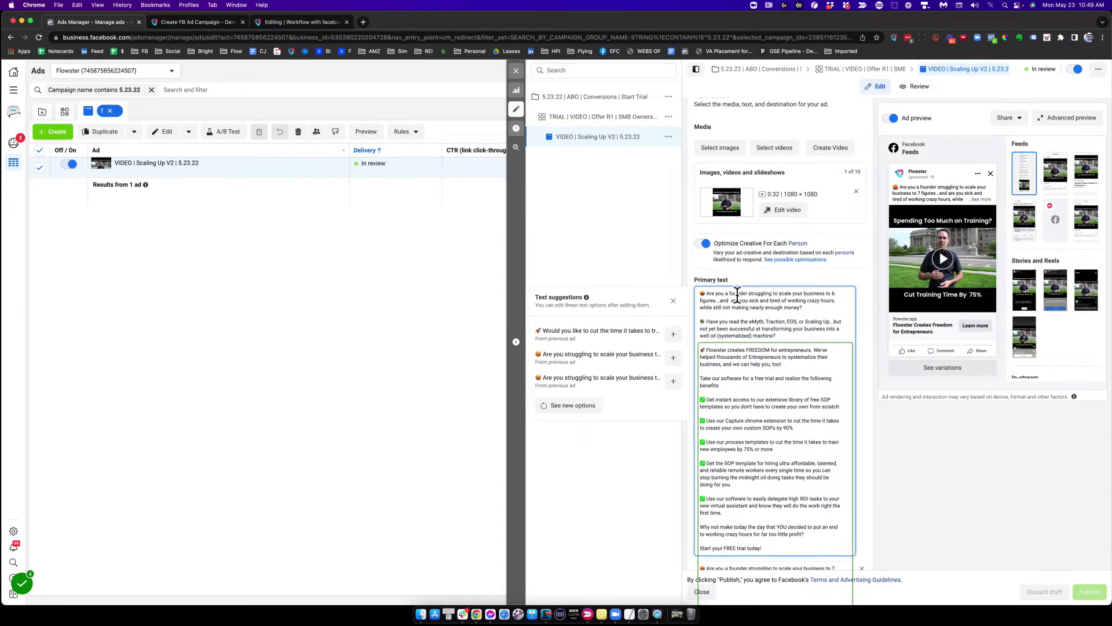
Step: Record the headline and website URL, then open the Build a URL parameter dialog
{"action": "scroll", "coordinate": [737, 294], "scroll_direction": "down", "scroll_amount": 7}
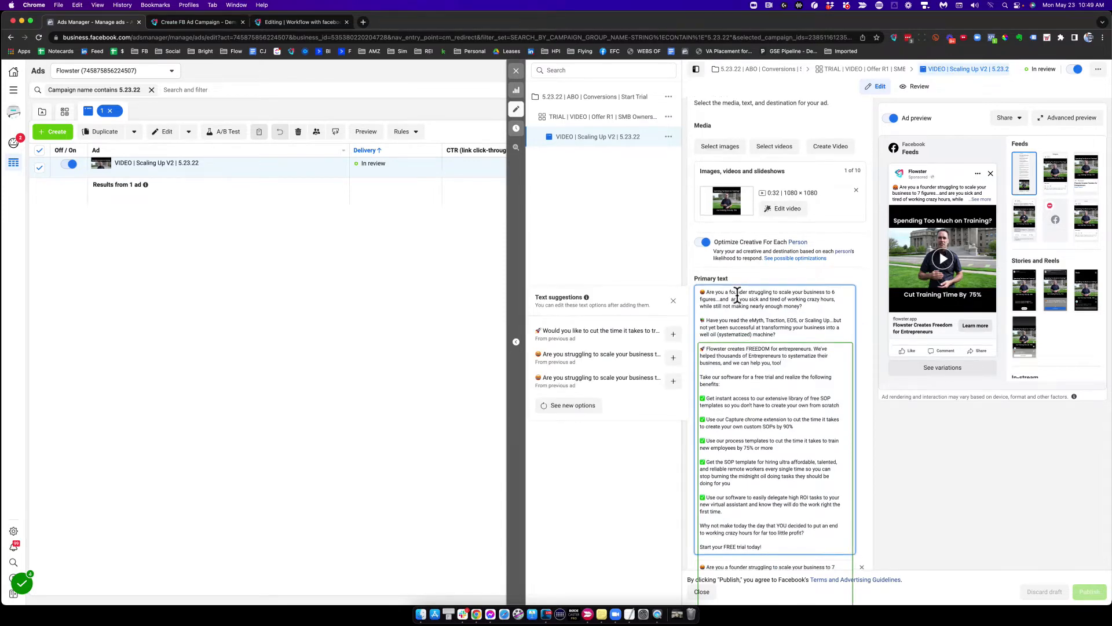
{"action": "scroll", "coordinate": [738, 295], "scroll_direction": "down", "scroll_amount": 8}
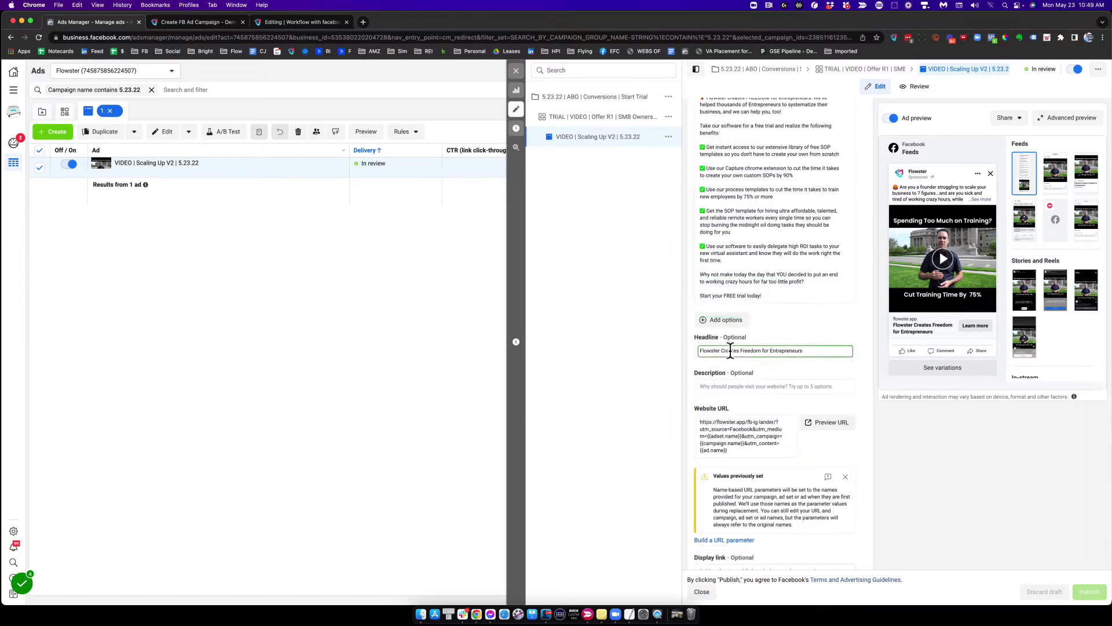
{"action": "left_click", "coordinate": [731, 351]}
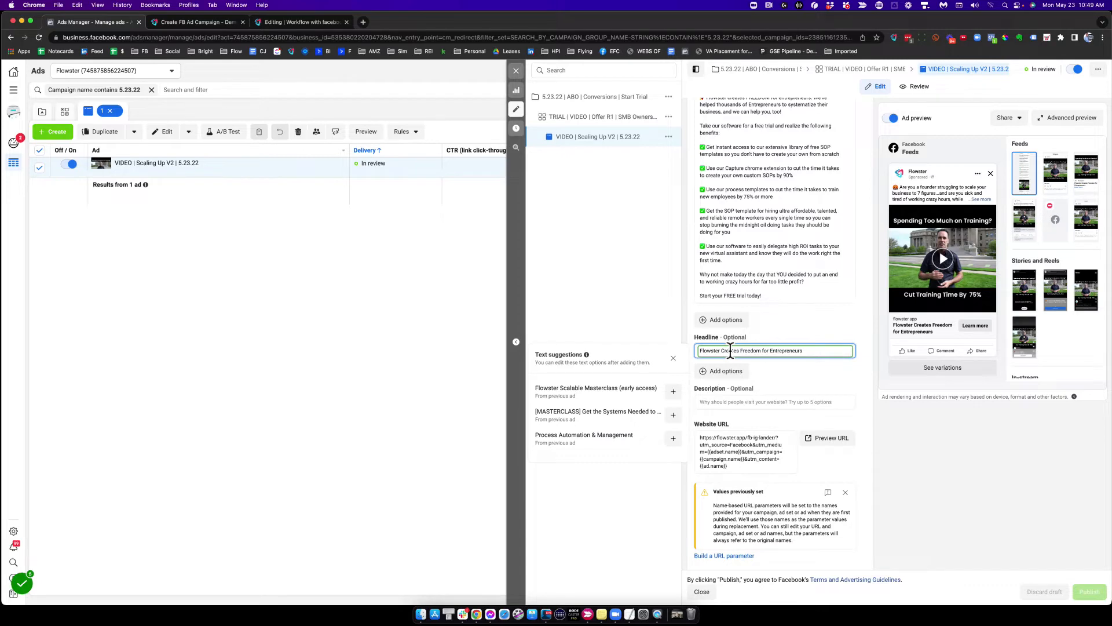
{"action": "left_click", "coordinate": [735, 440]}
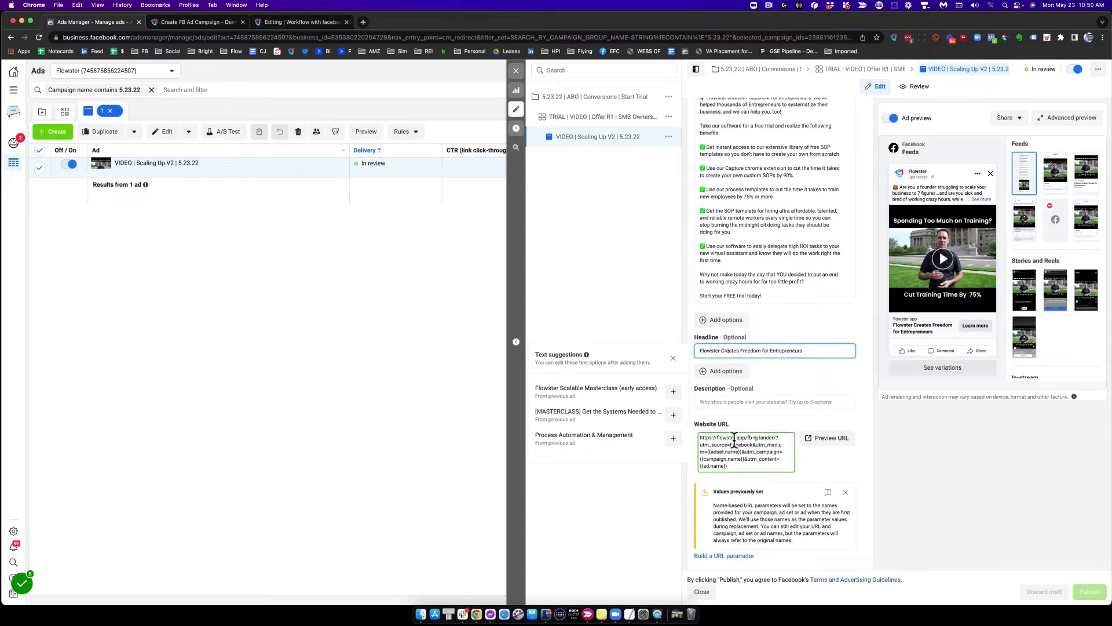
{"action": "scroll", "coordinate": [734, 440], "scroll_direction": "down", "scroll_amount": 3}
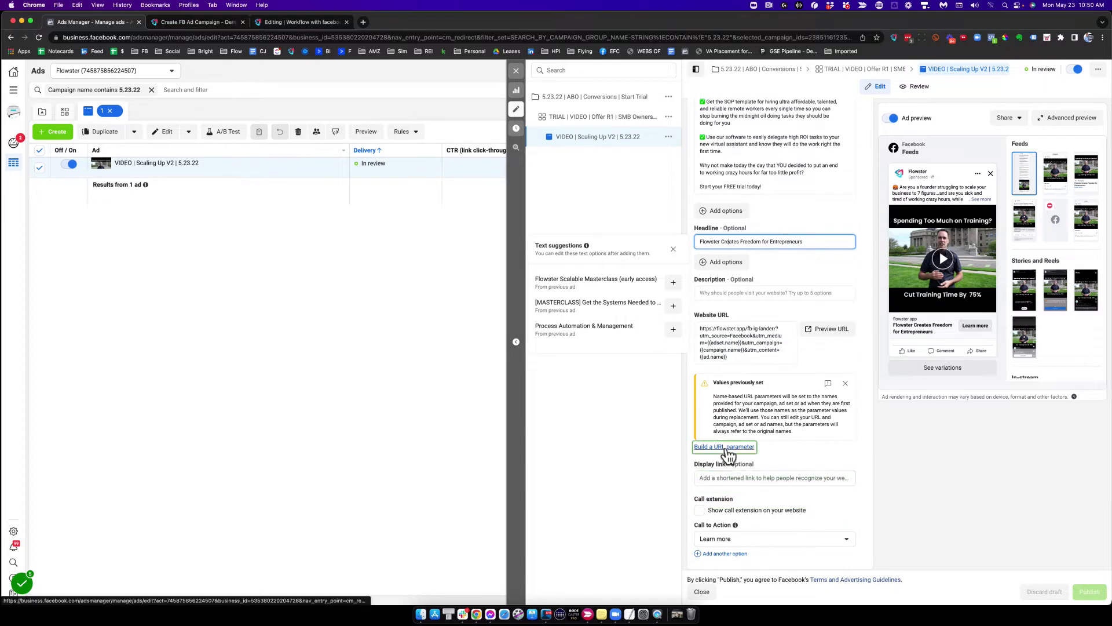
{"action": "left_click", "coordinate": [725, 447]}
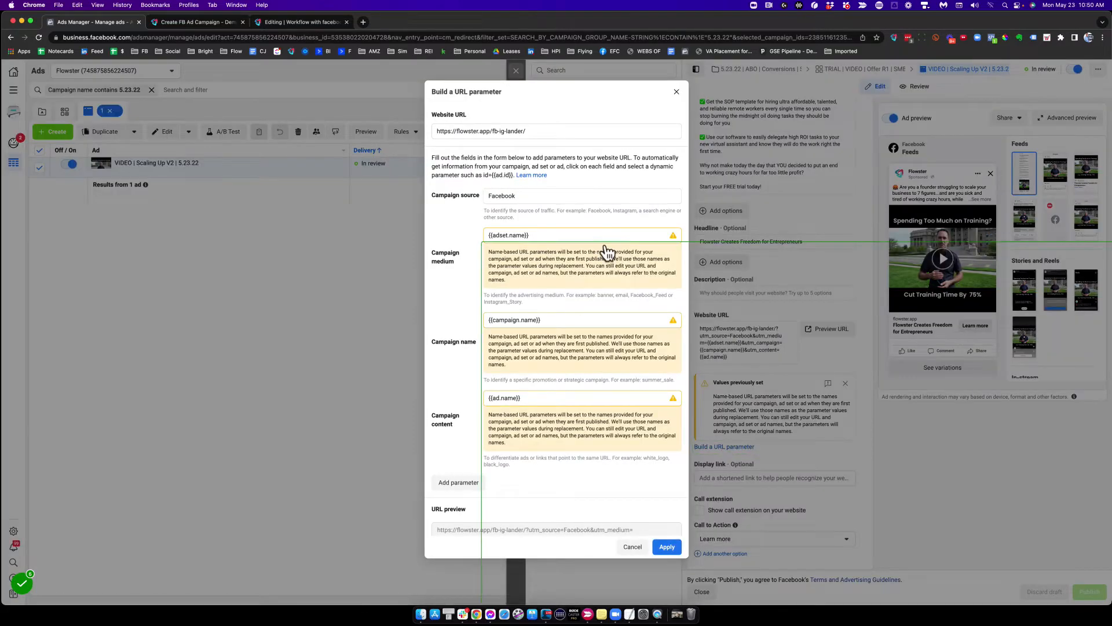
Step: Record steps on the campaign source, medium, name and content fields of the URL parameter dialog, then apply it
{"action": "left_click", "coordinate": [532, 199]}
{"action": "left_click", "coordinate": [530, 196]}
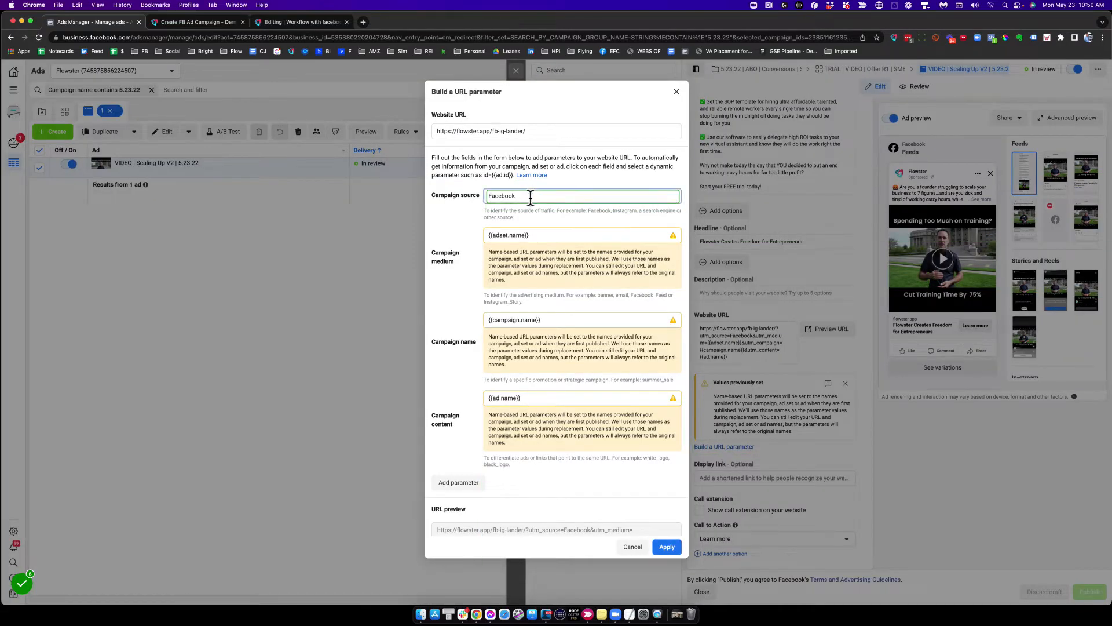
{"action": "left_click", "coordinate": [539, 234]}
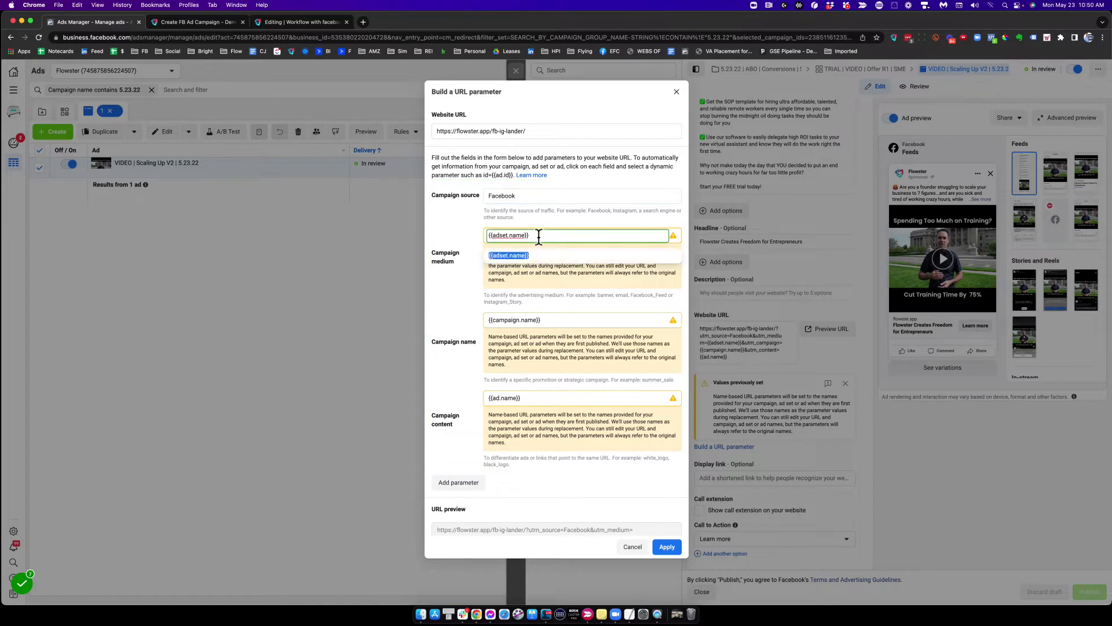
{"action": "left_click", "coordinate": [543, 321]}
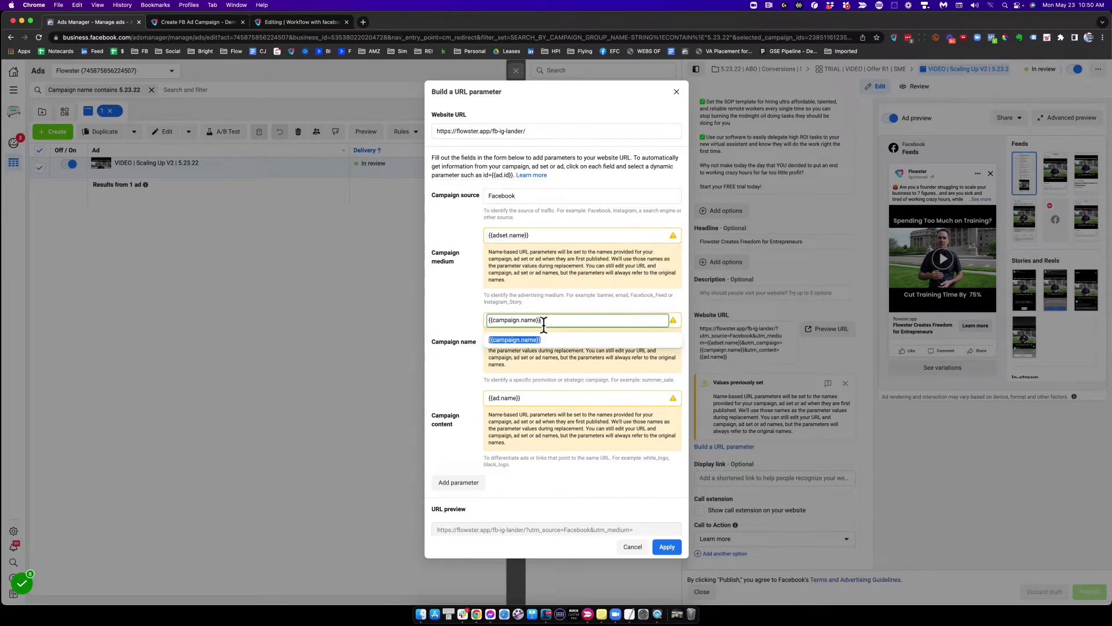
{"action": "left_click", "coordinate": [525, 397]}
{"action": "left_click", "coordinate": [666, 547]}
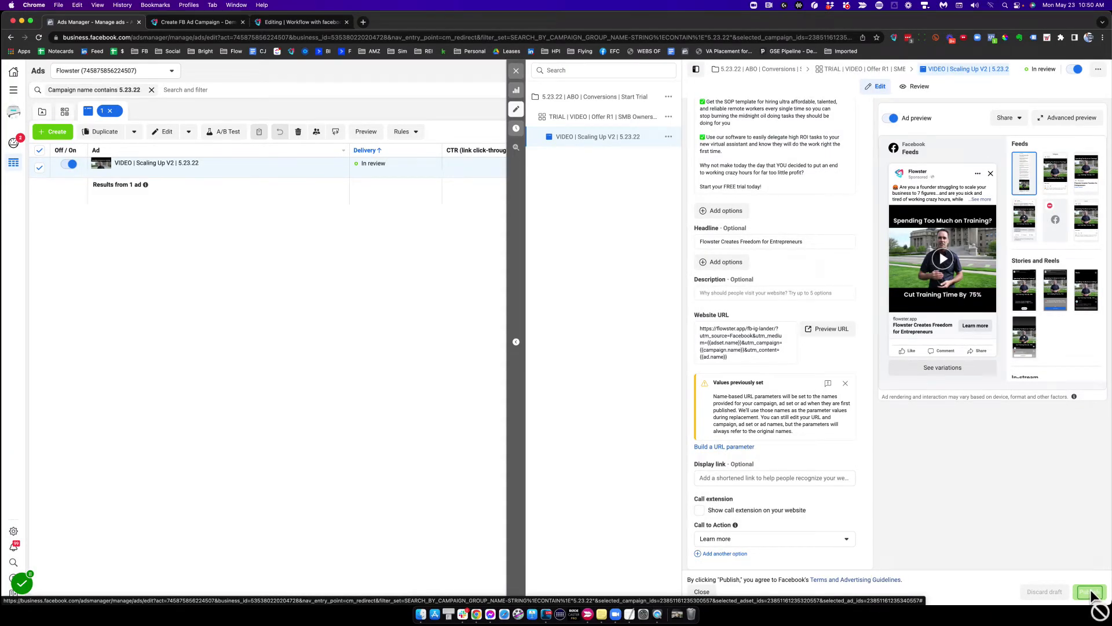
Step: Record the Publish step, complete the capture and copy the recorded ad workflow
{"action": "left_click", "coordinate": [895, 38]}
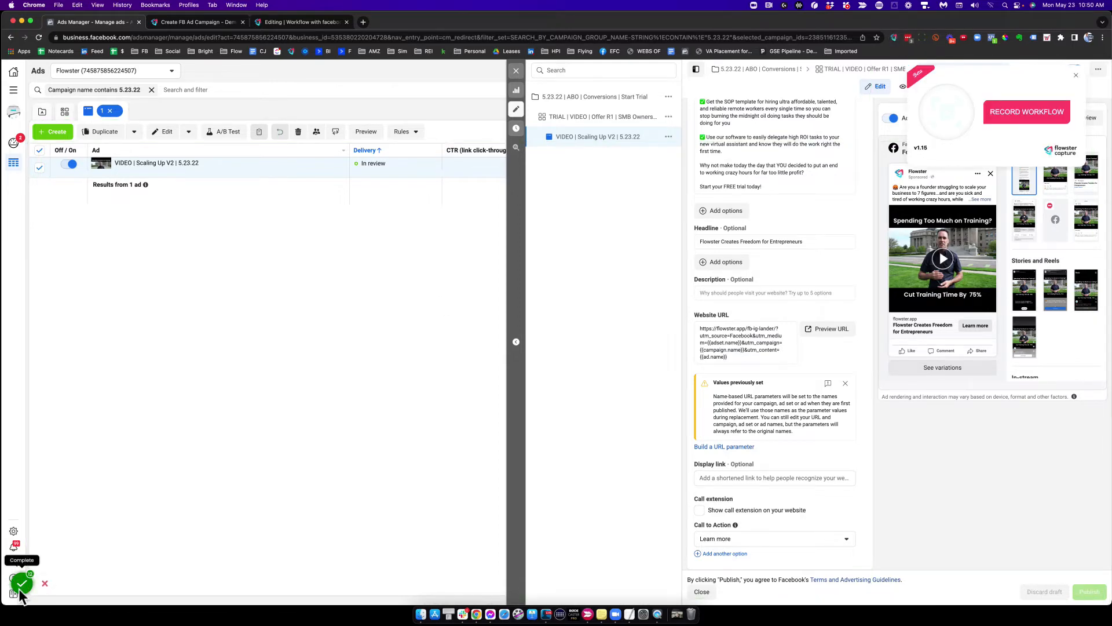
{"action": "left_click", "coordinate": [41, 556]}
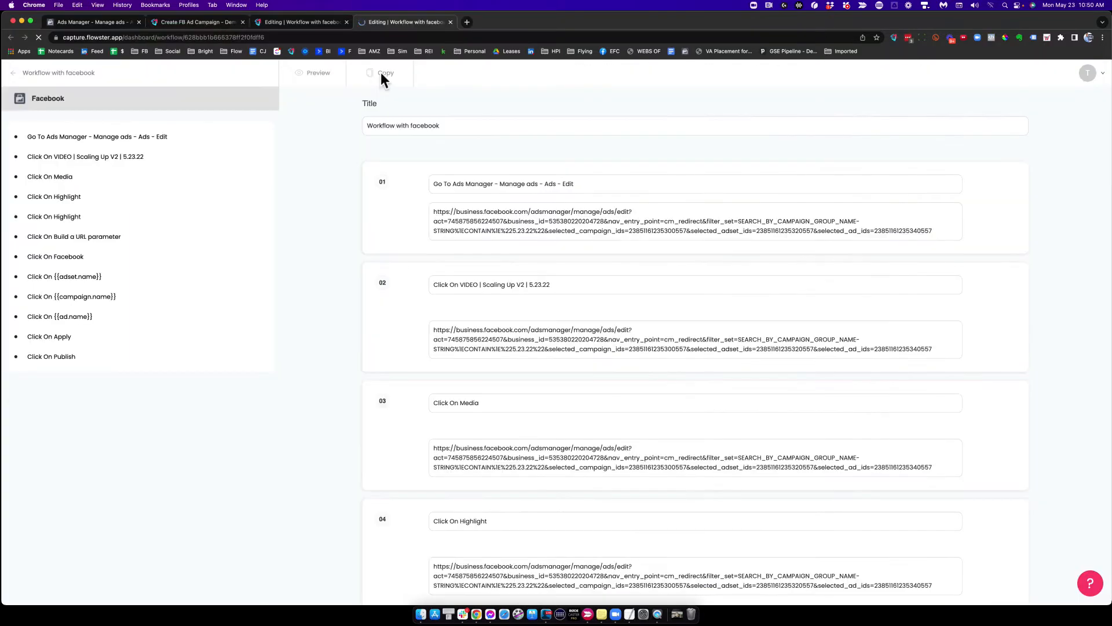
{"action": "left_click", "coordinate": [381, 74]}
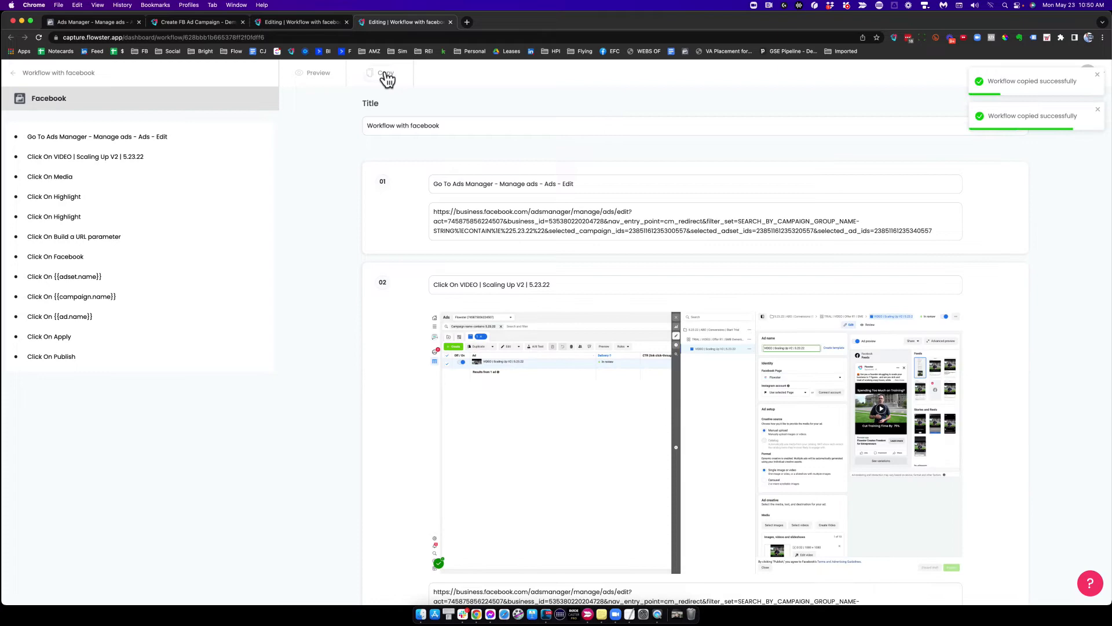
Step: Create a new workflow from the Create New Facebook Ad Campaign template, assigned to a team member and due 05/25/2022 11:33 am
{"action": "left_click", "coordinate": [193, 23]}
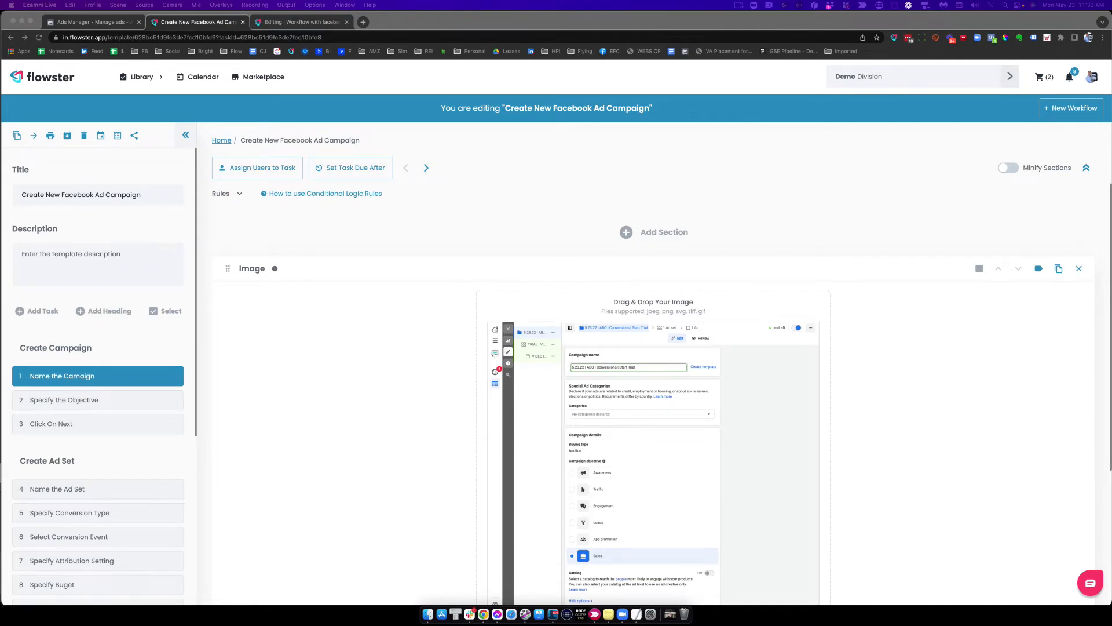
{"action": "left_click", "coordinate": [1060, 112]}
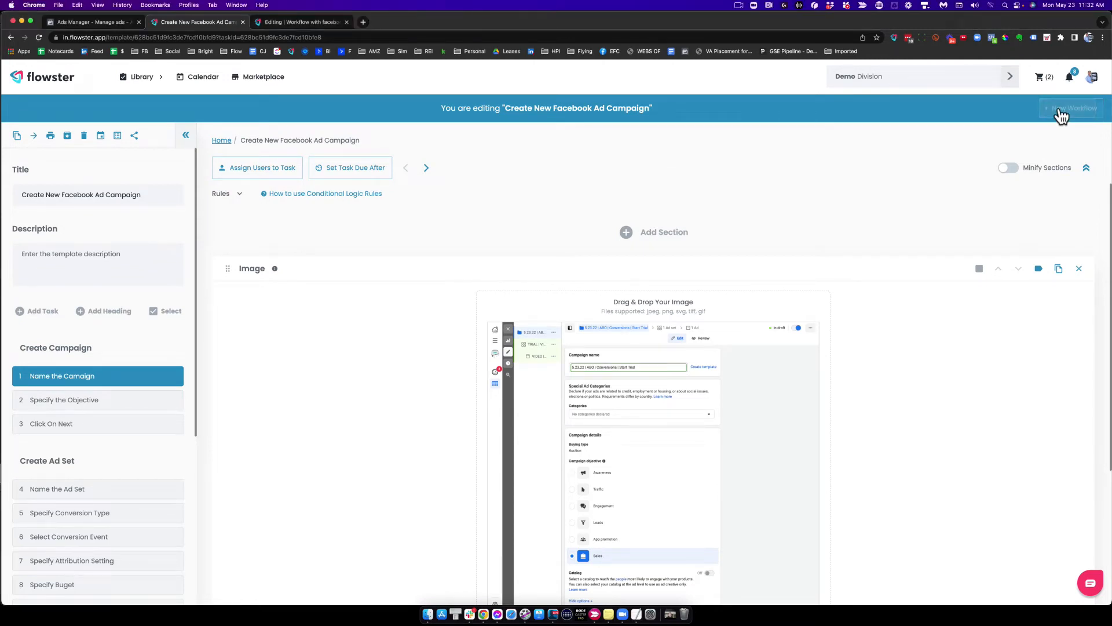
{"action": "left_click", "coordinate": [1061, 115]}
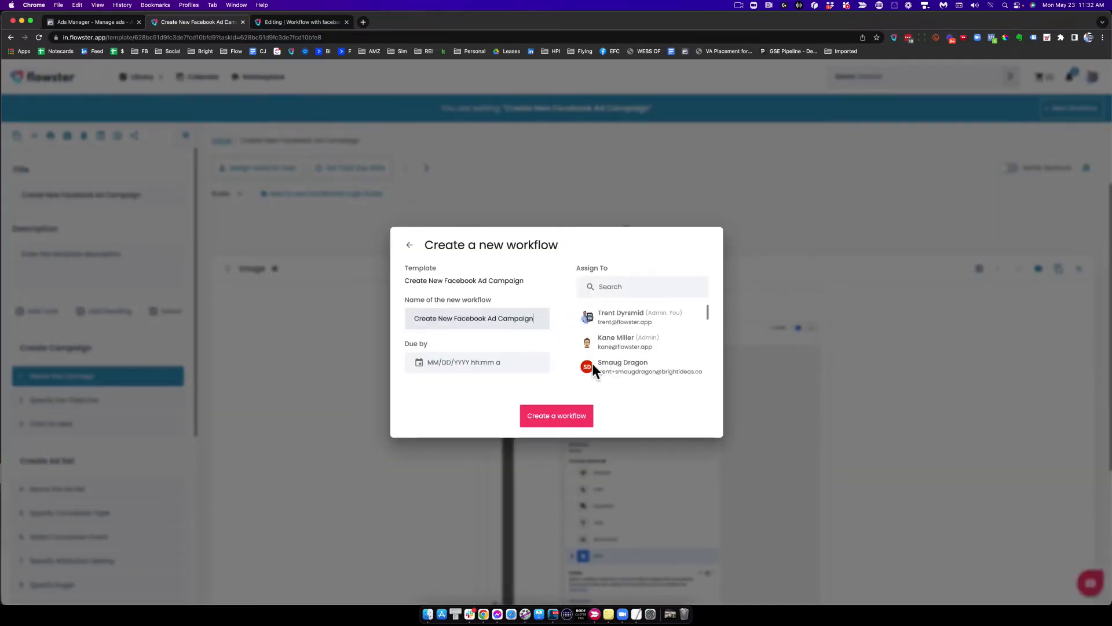
{"action": "left_click", "coordinate": [607, 370]}
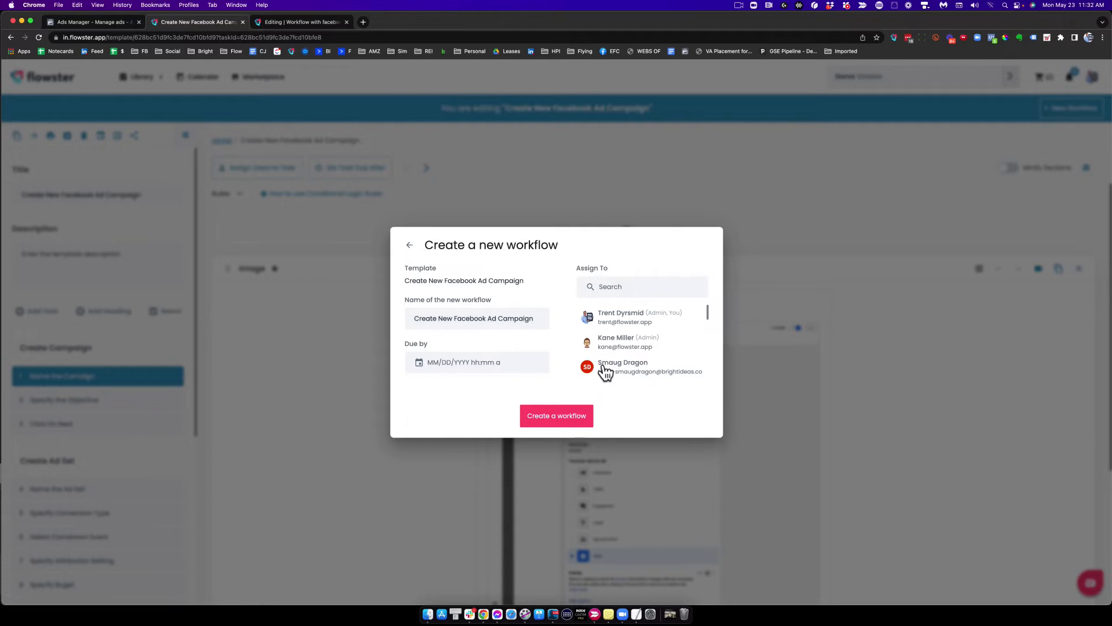
{"action": "left_click", "coordinate": [417, 363]}
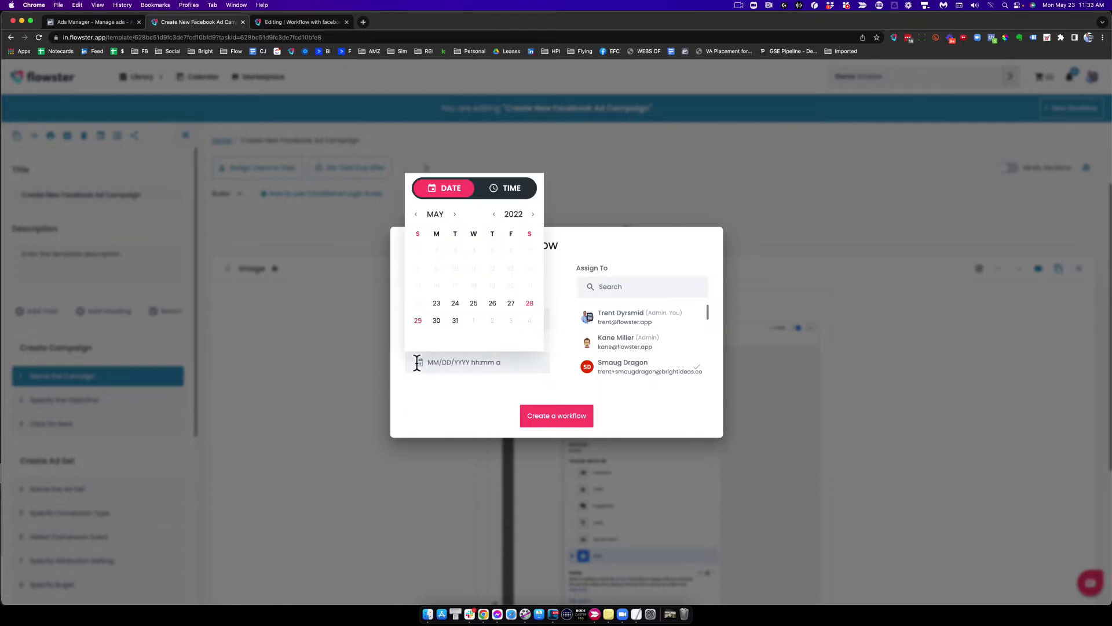
{"action": "left_click", "coordinate": [474, 303]}
{"action": "left_click", "coordinate": [496, 403]}
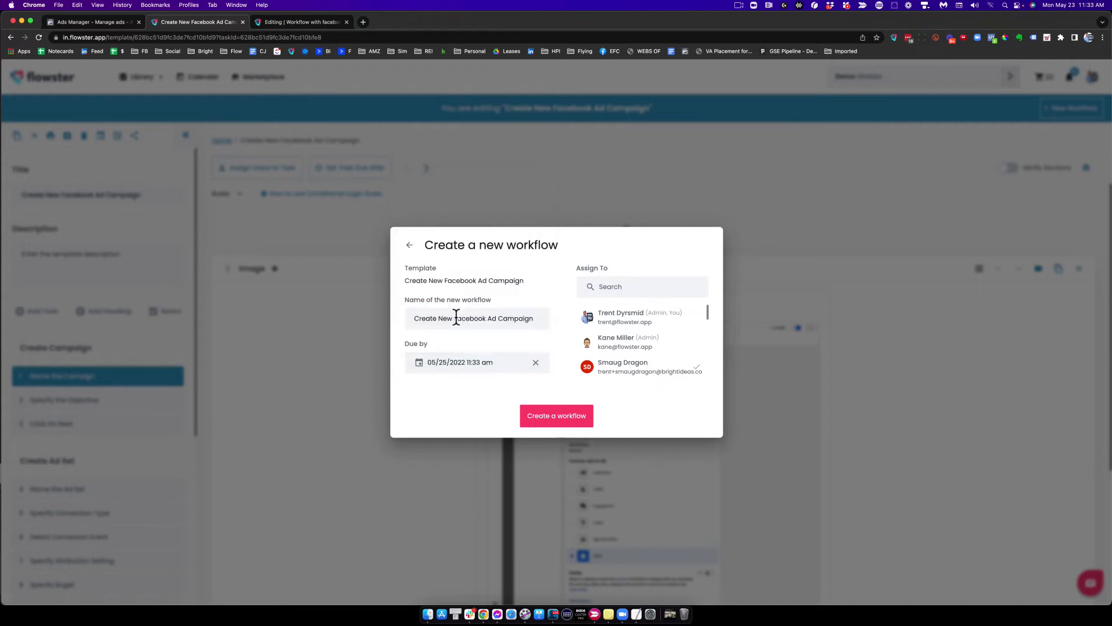
{"action": "left_click", "coordinate": [557, 414]}
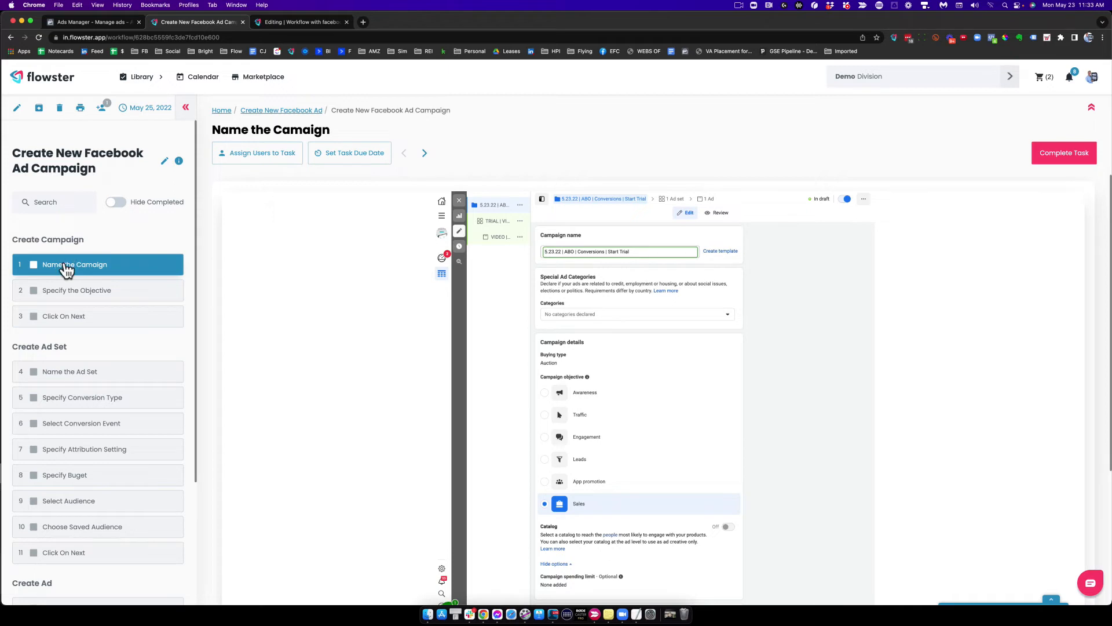
Step: Mark the Name the Camaign and Specify the Objective tasks complete, then open the Click On Next task
{"action": "left_click", "coordinate": [34, 265]}
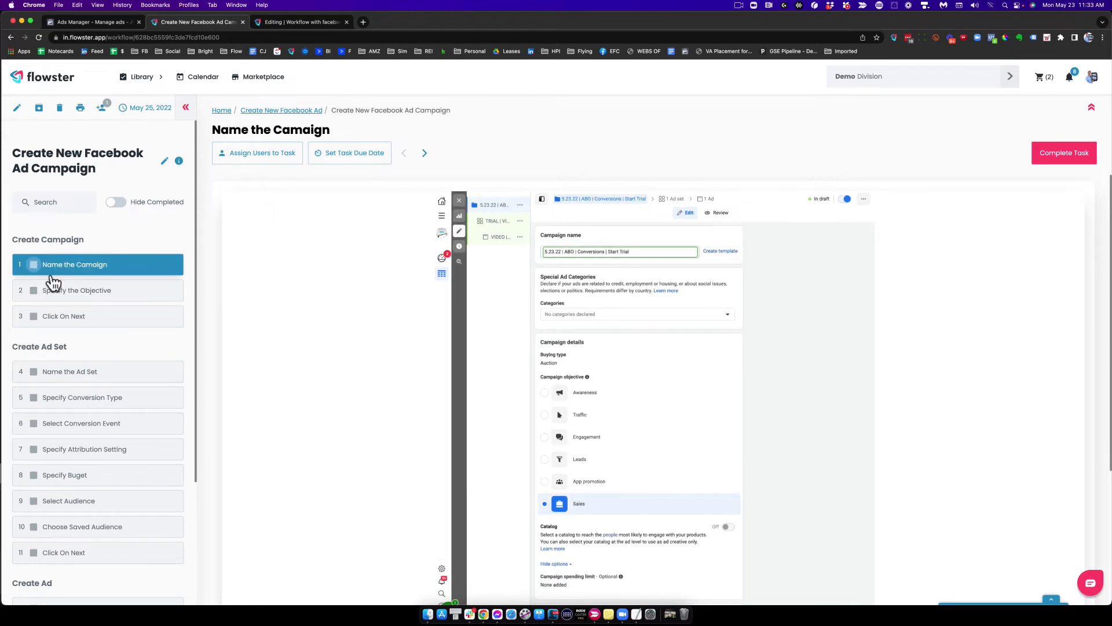
{"action": "left_click", "coordinate": [78, 292]}
{"action": "scroll", "coordinate": [75, 293], "scroll_direction": "down", "scroll_amount": 1}
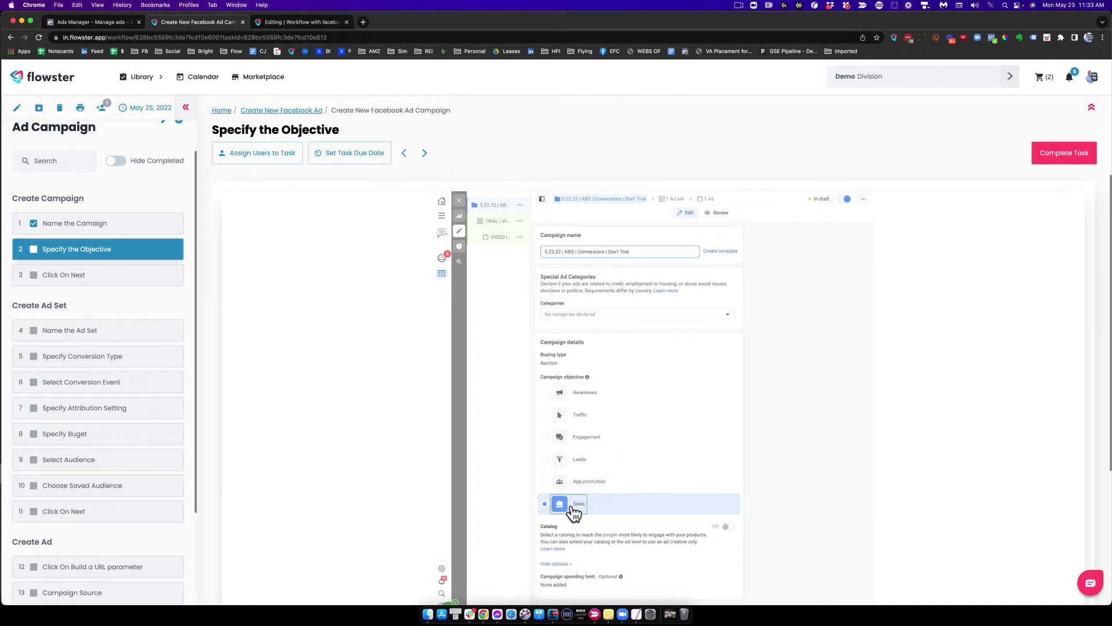
{"action": "left_click", "coordinate": [33, 249]}
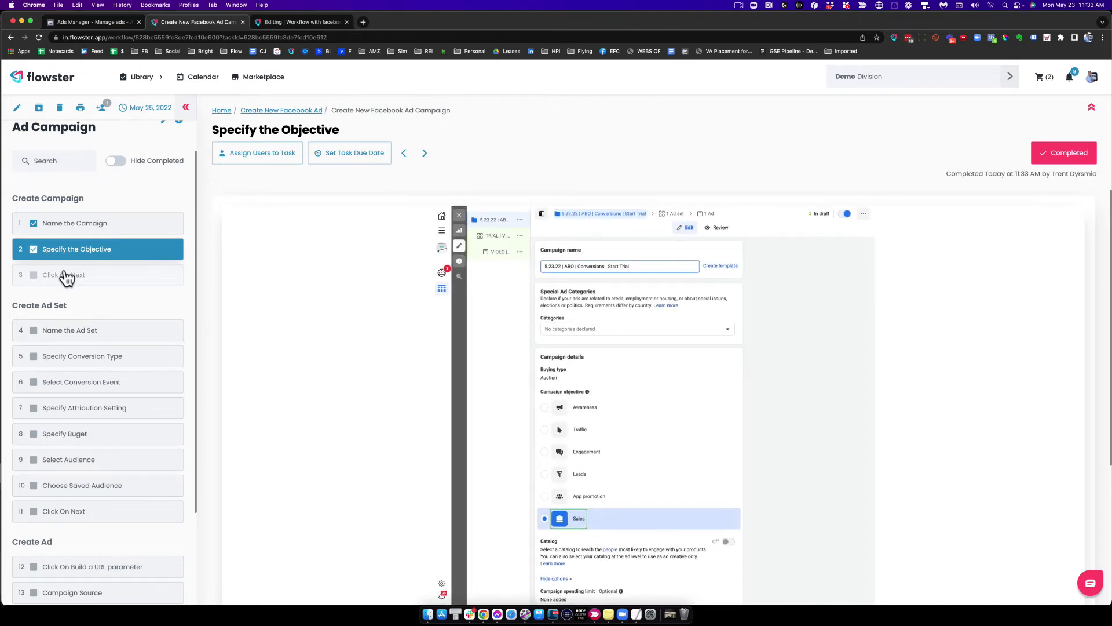
{"action": "left_click", "coordinate": [81, 283]}
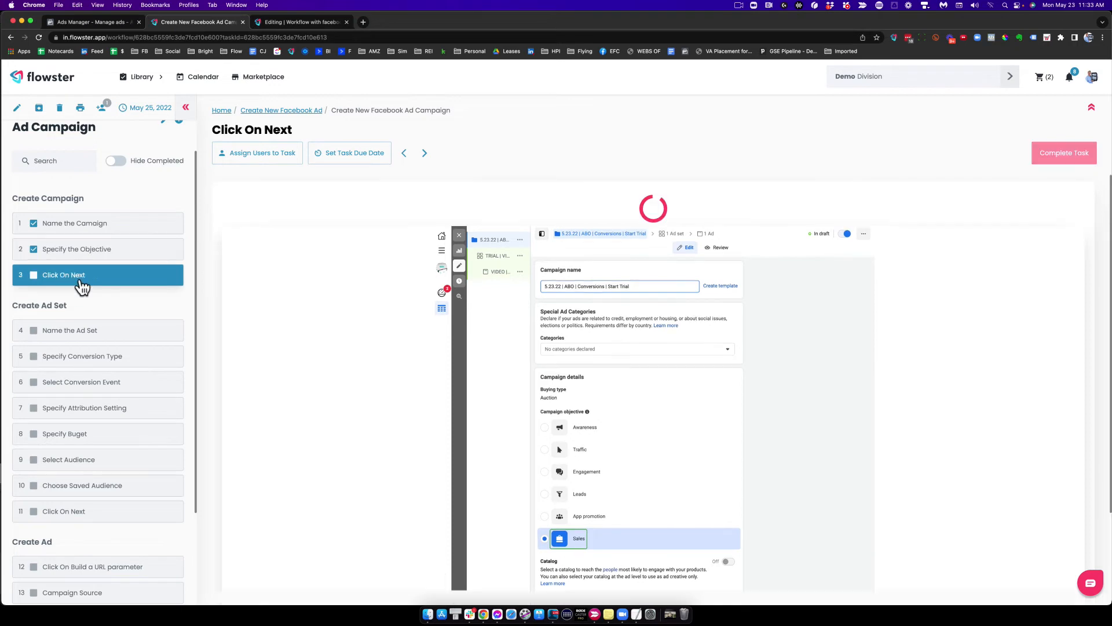